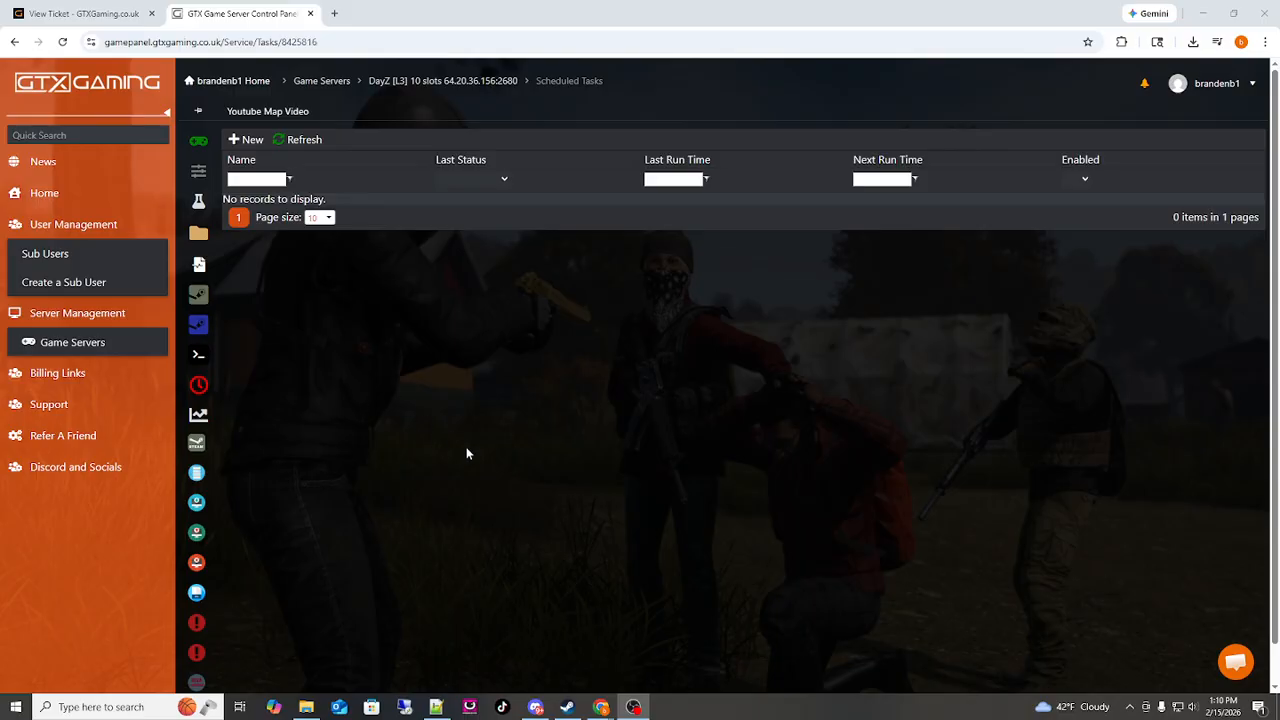
Select (UTC-05:00) Eastern Time (US & Canada) as the time zone in the account profile.
click(1216, 88)
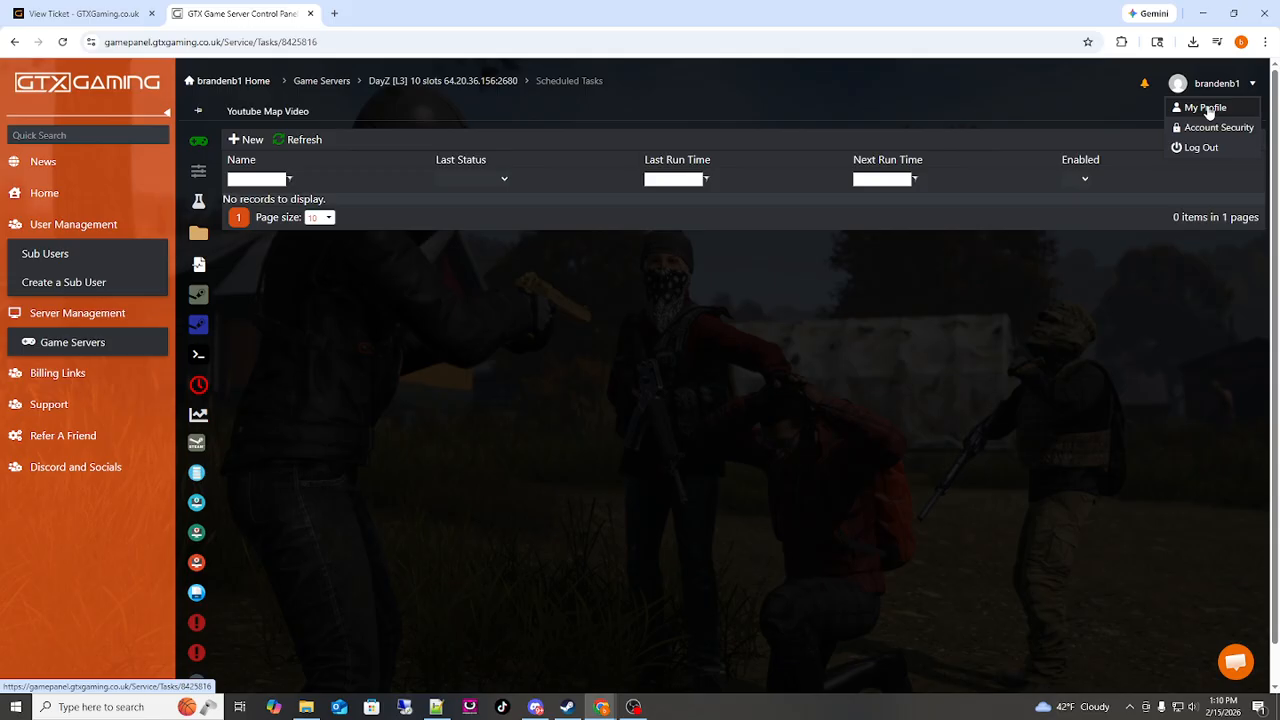
click(1207, 108)
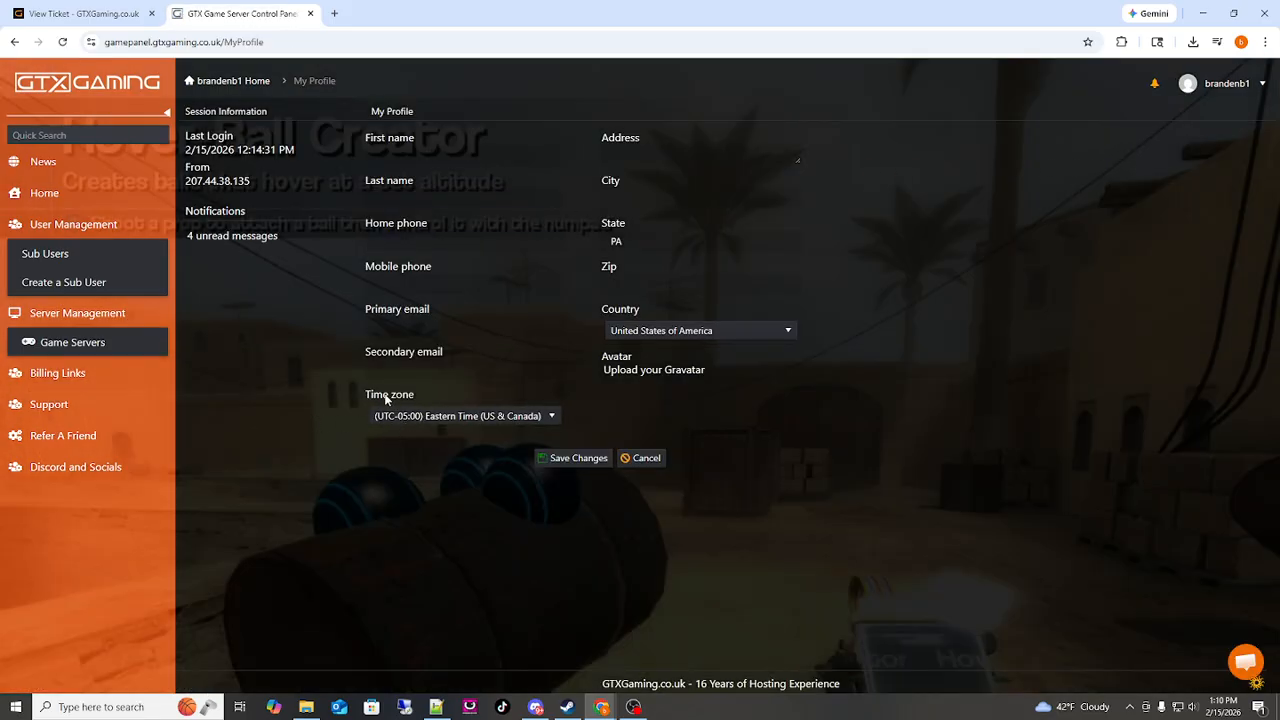
click(478, 418)
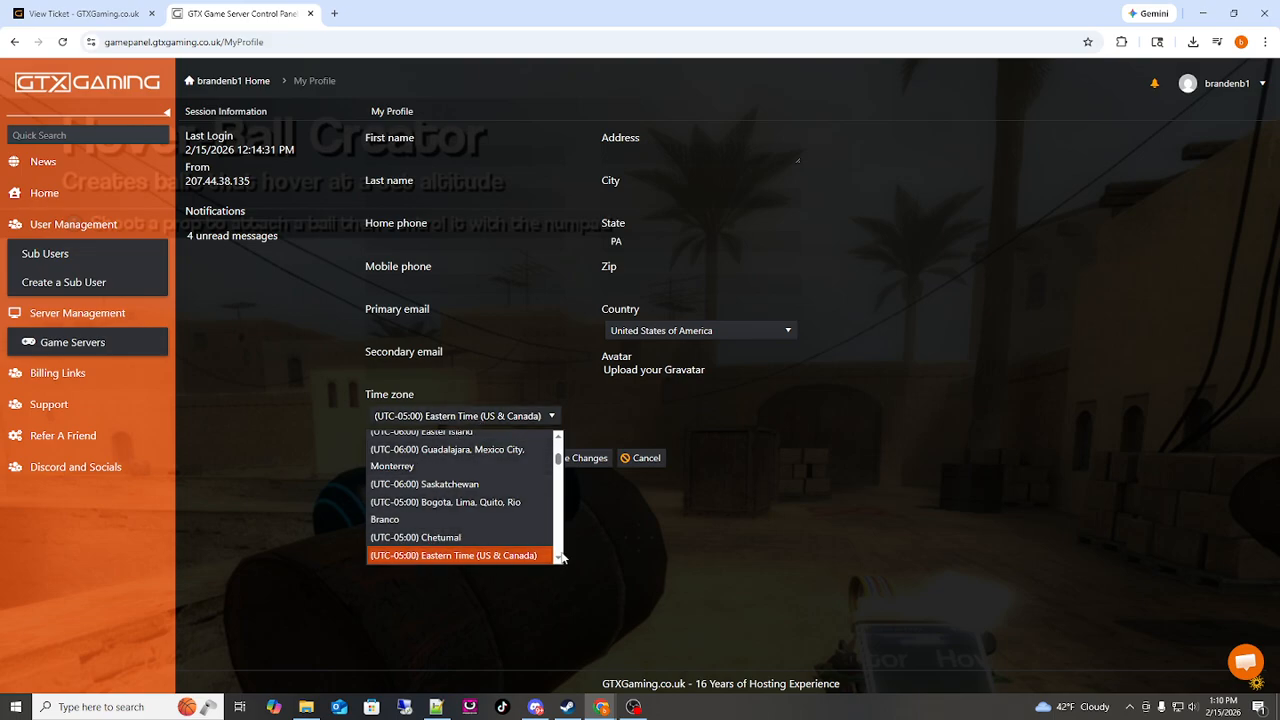
click(468, 558)
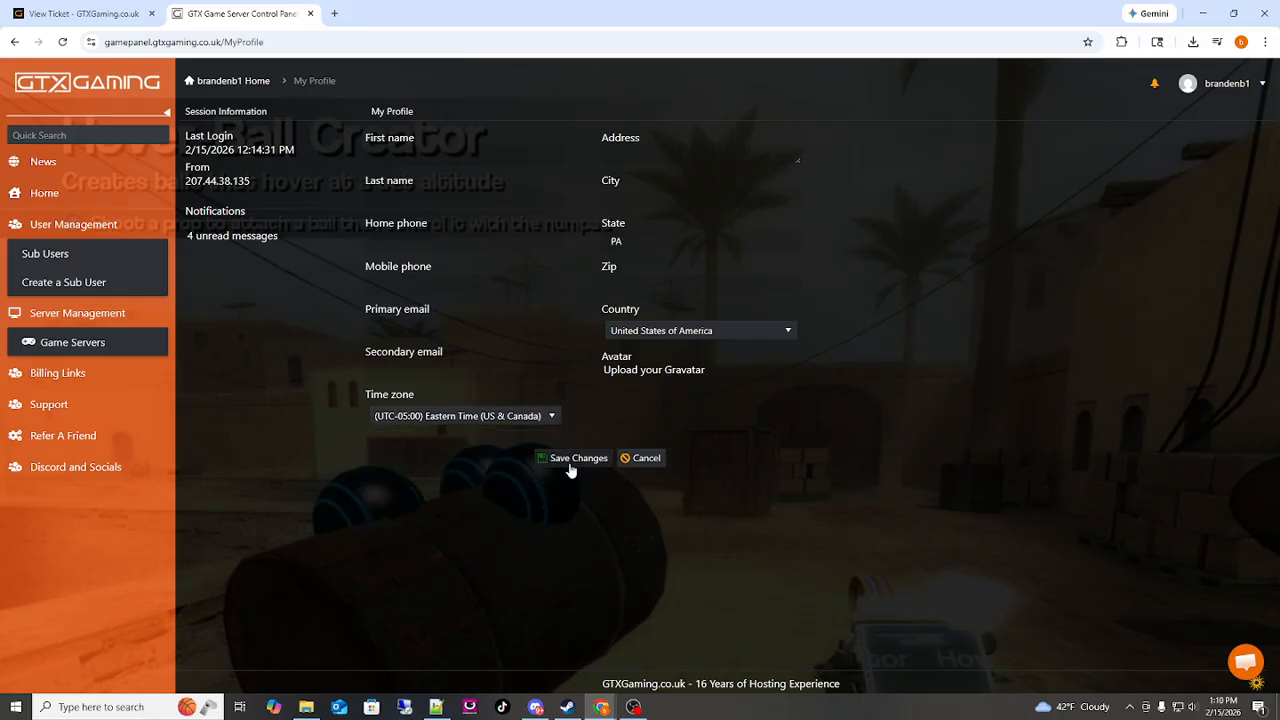
Open the scheduled tasks of the stopped DayZ server 64.20.36.156:2680.
click(101, 343)
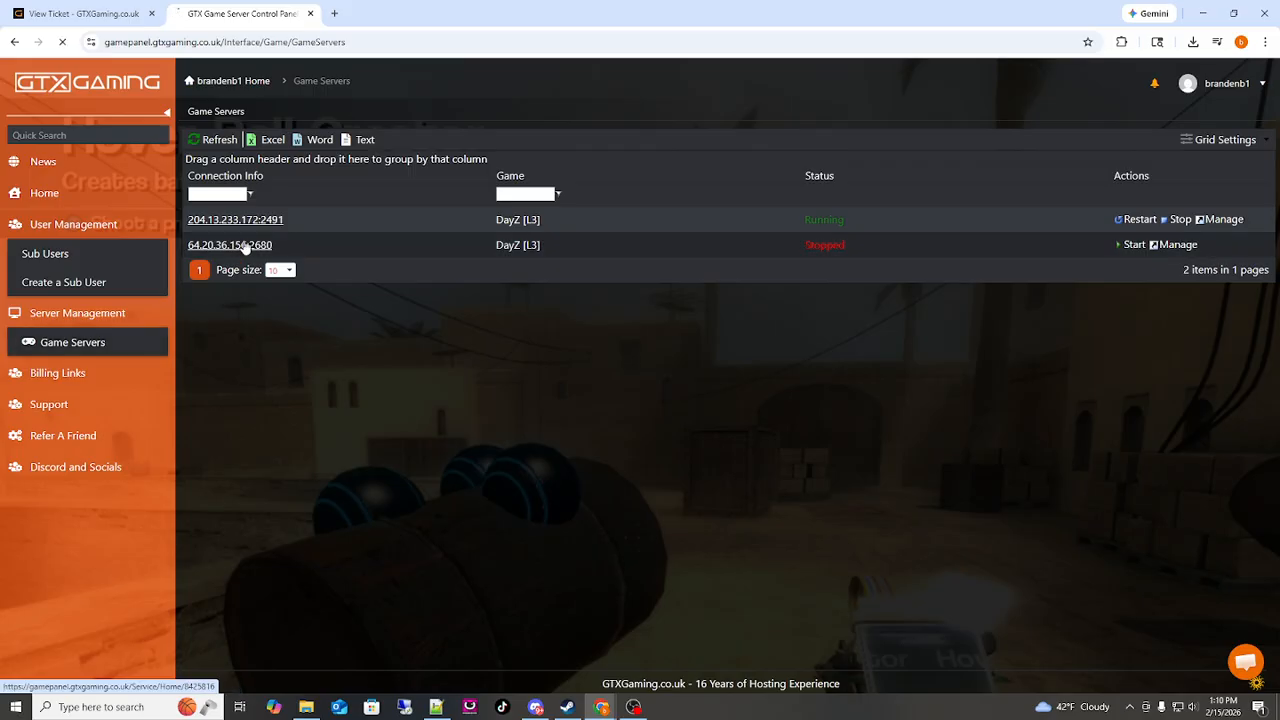
click(240, 245)
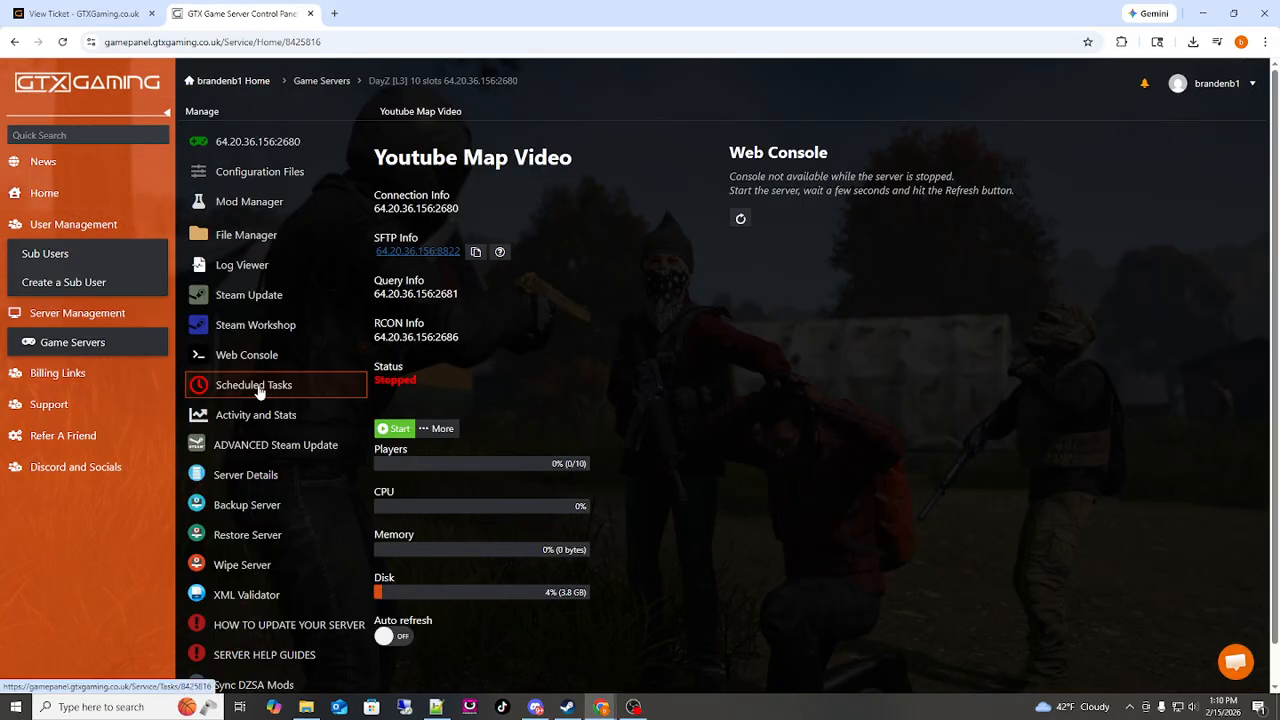
click(269, 391)
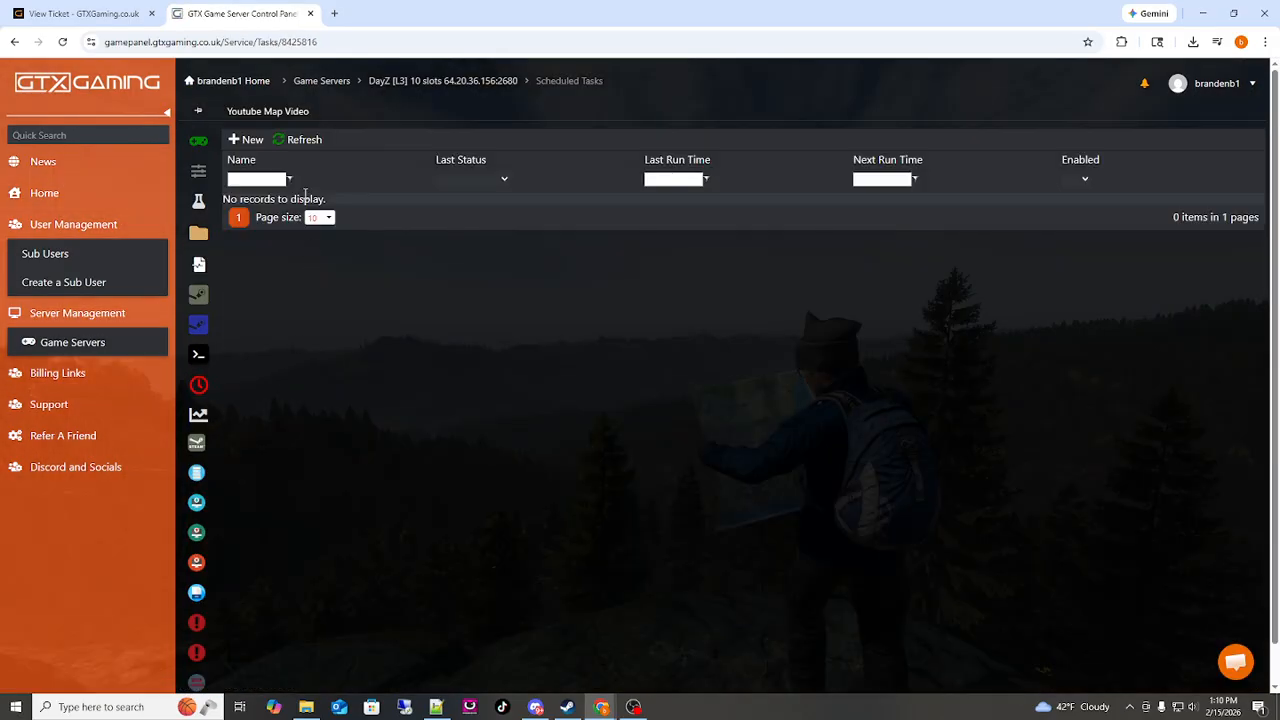
Create a new scheduled task of type Graceful Restart and name it Server Restart.
click(248, 141)
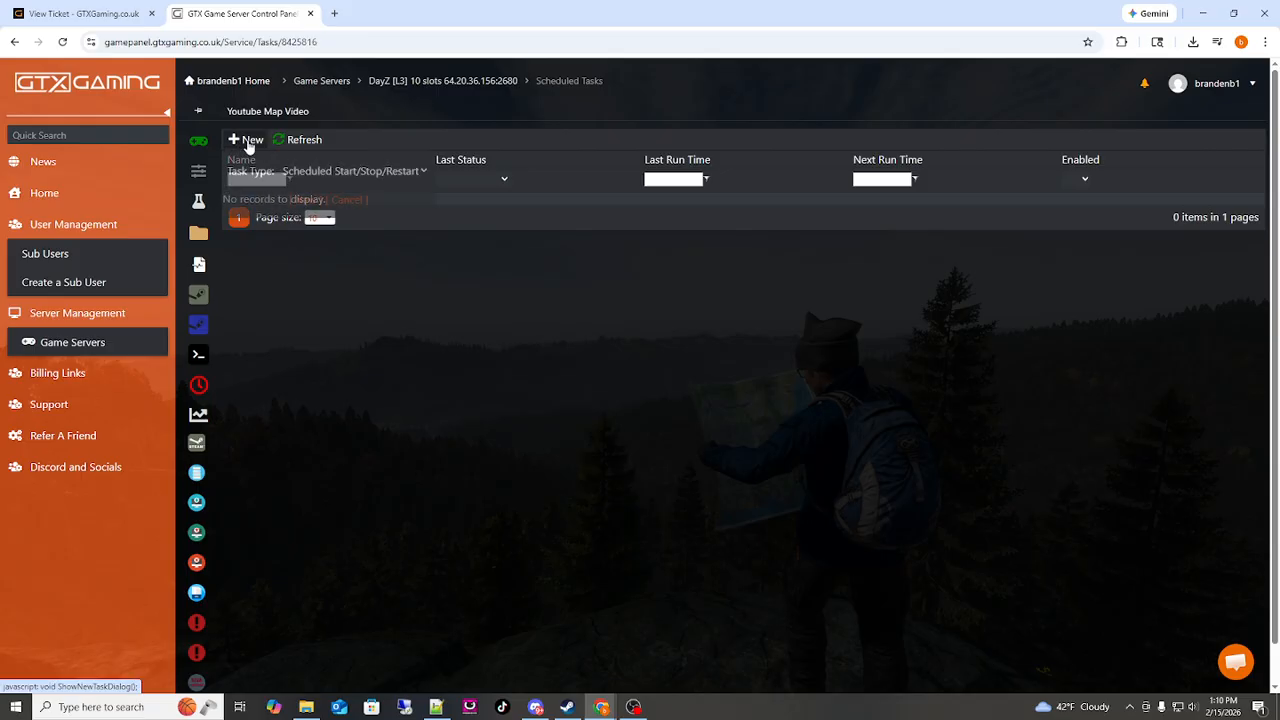
click(374, 174)
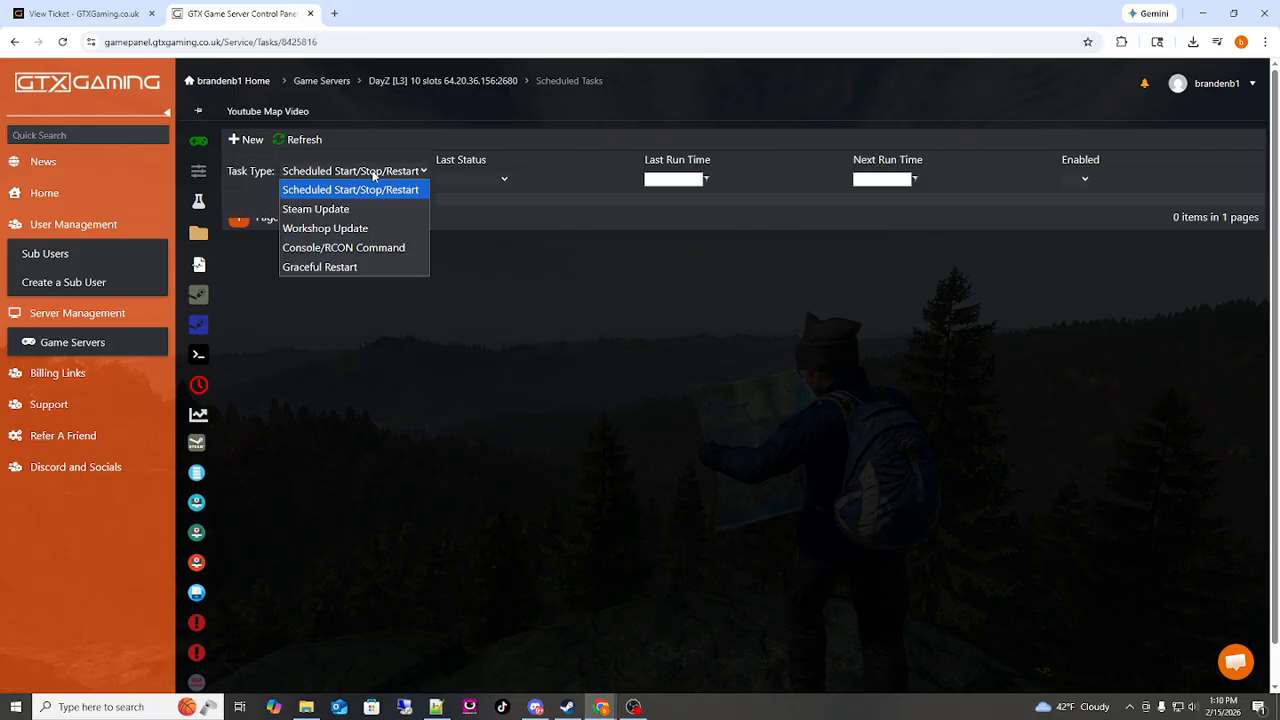
click(333, 268)
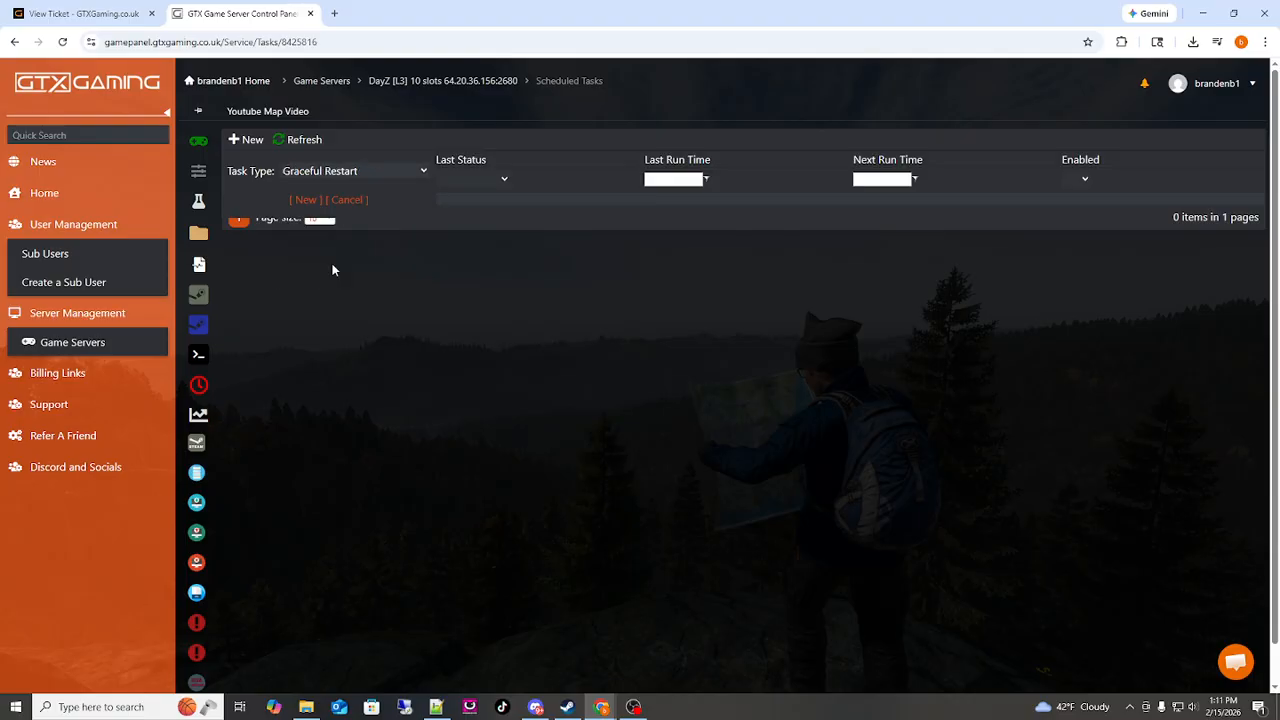
click(300, 199)
click(291, 208)
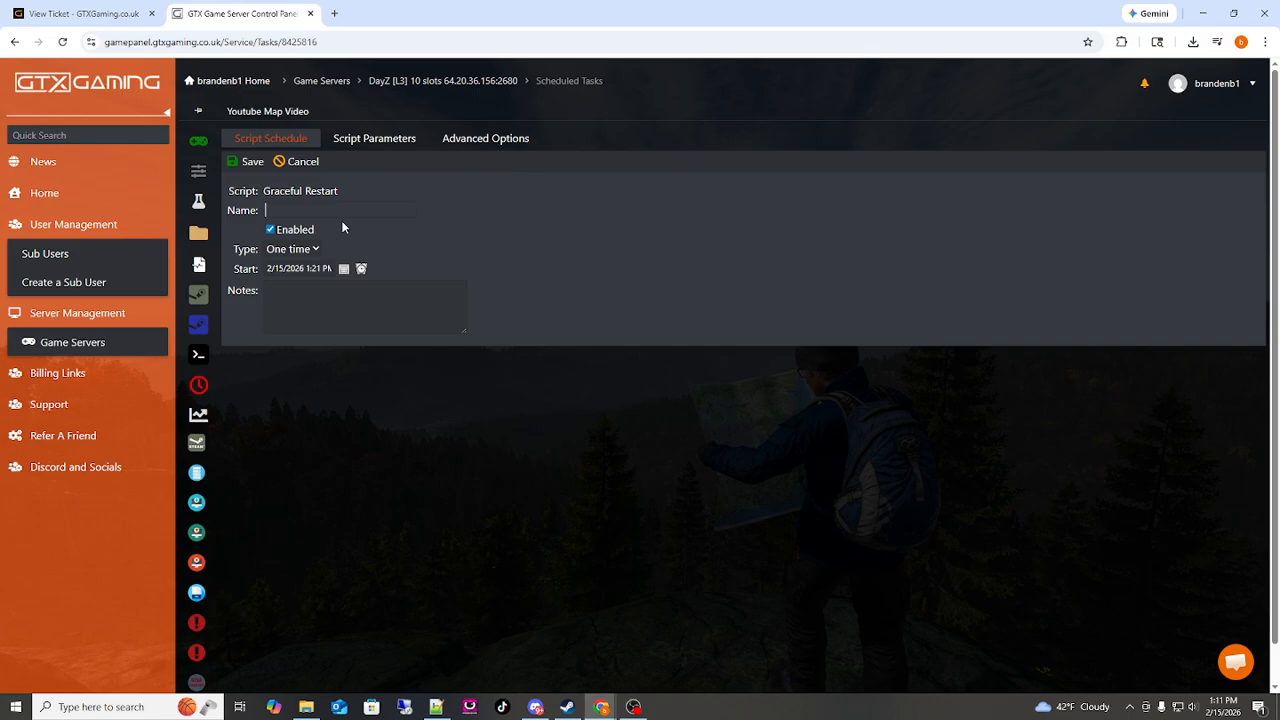
text(Server Restart)
Schedule the restart task daily, repeating every 4 hours for 24 hours.
click(312, 249)
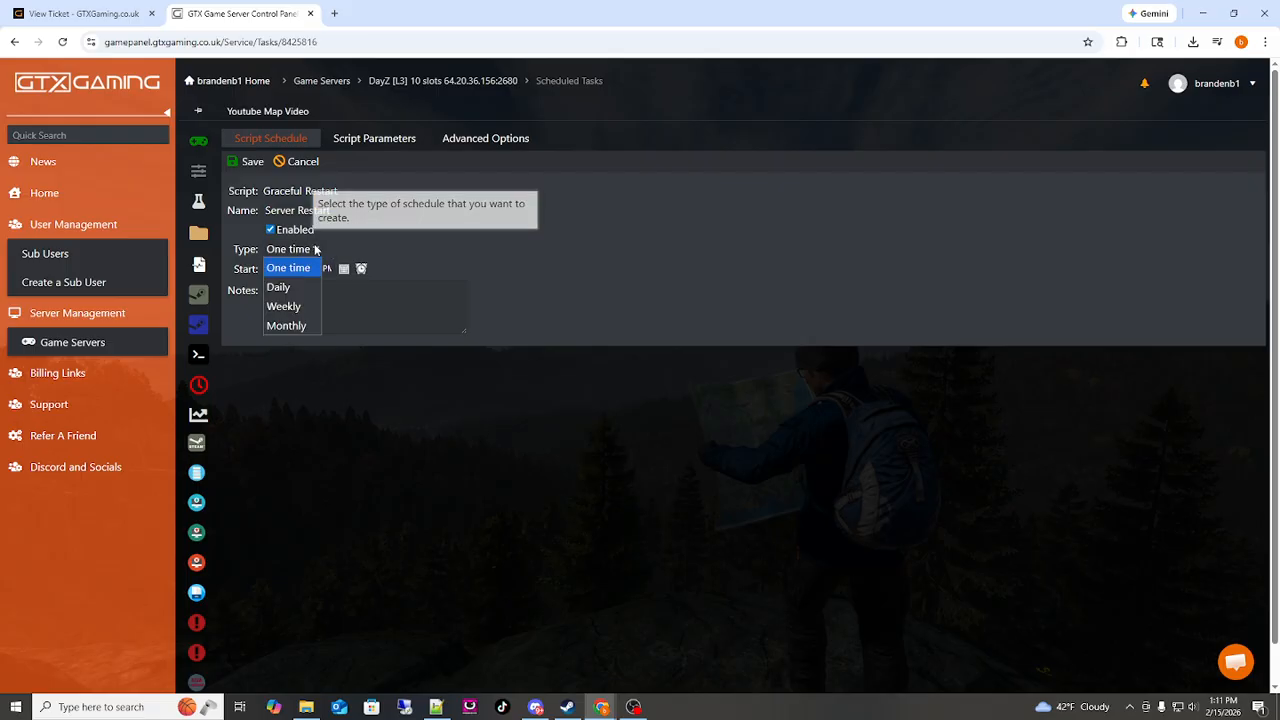
click(286, 288)
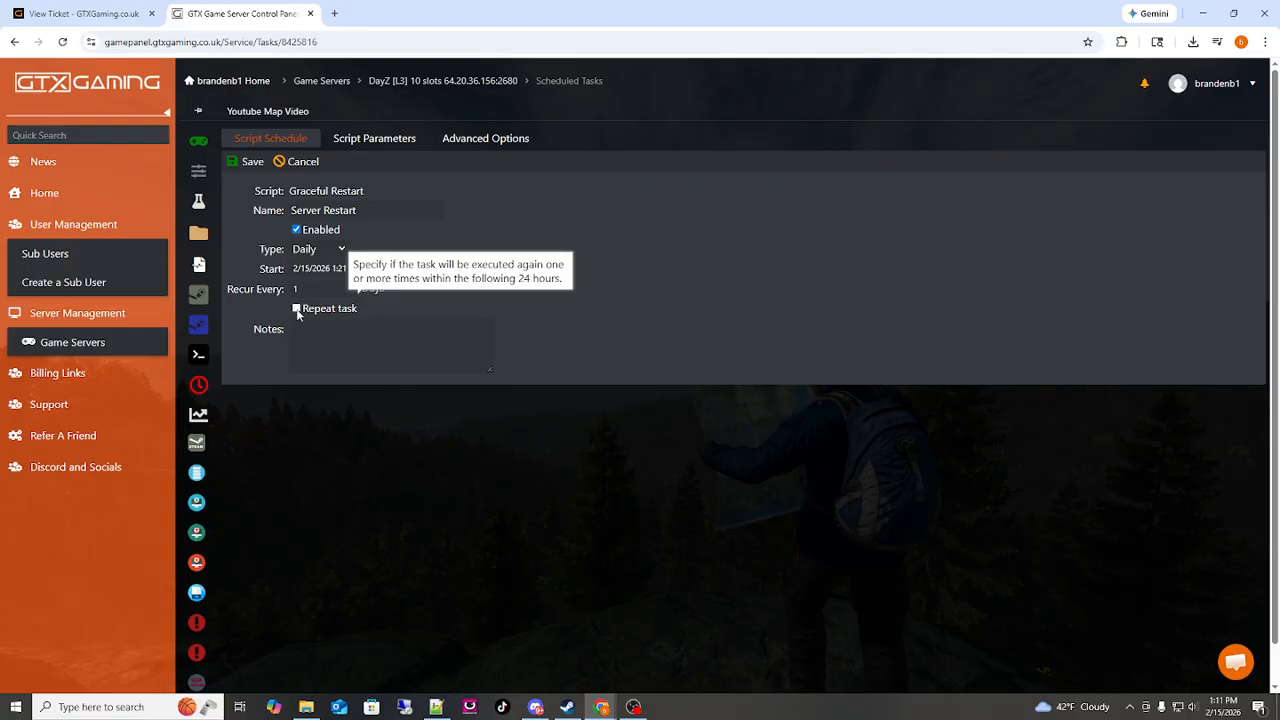
click(297, 310)
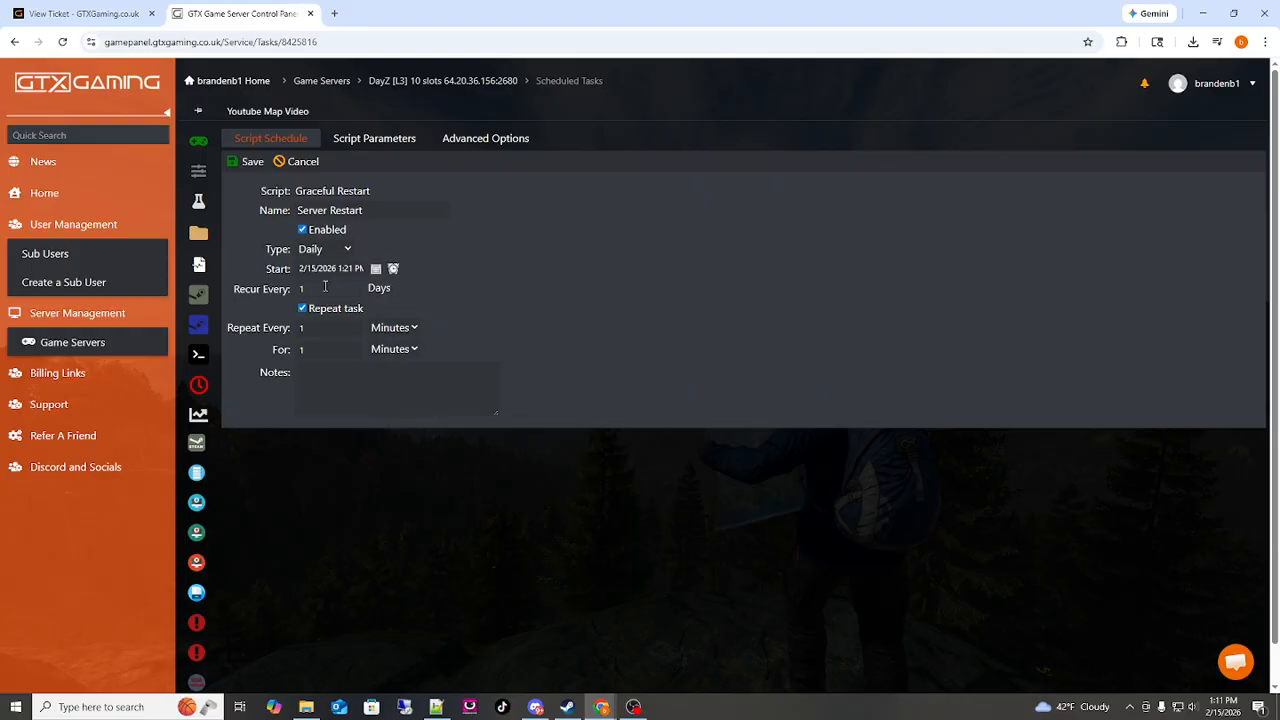
click(397, 329)
text(4)
click(396, 350)
click(393, 384)
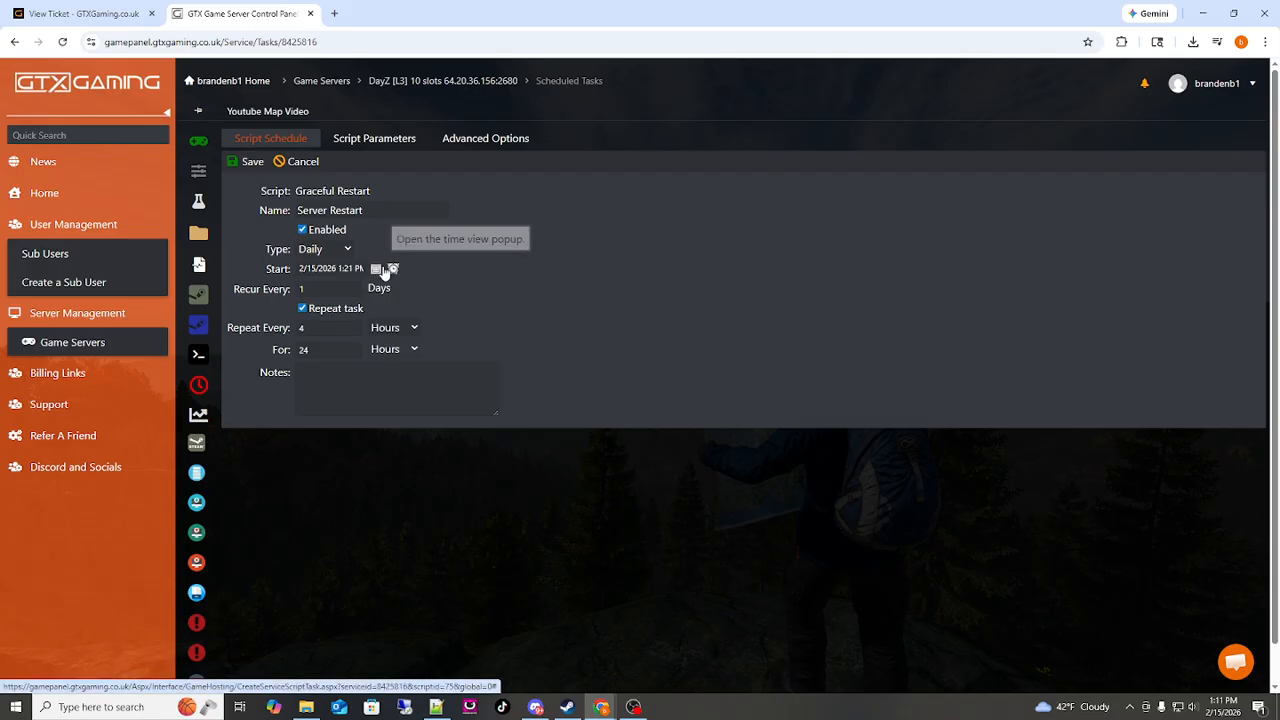
Set the restart task's start to February 15, 2026 at 2:00 PM.
click(375, 268)
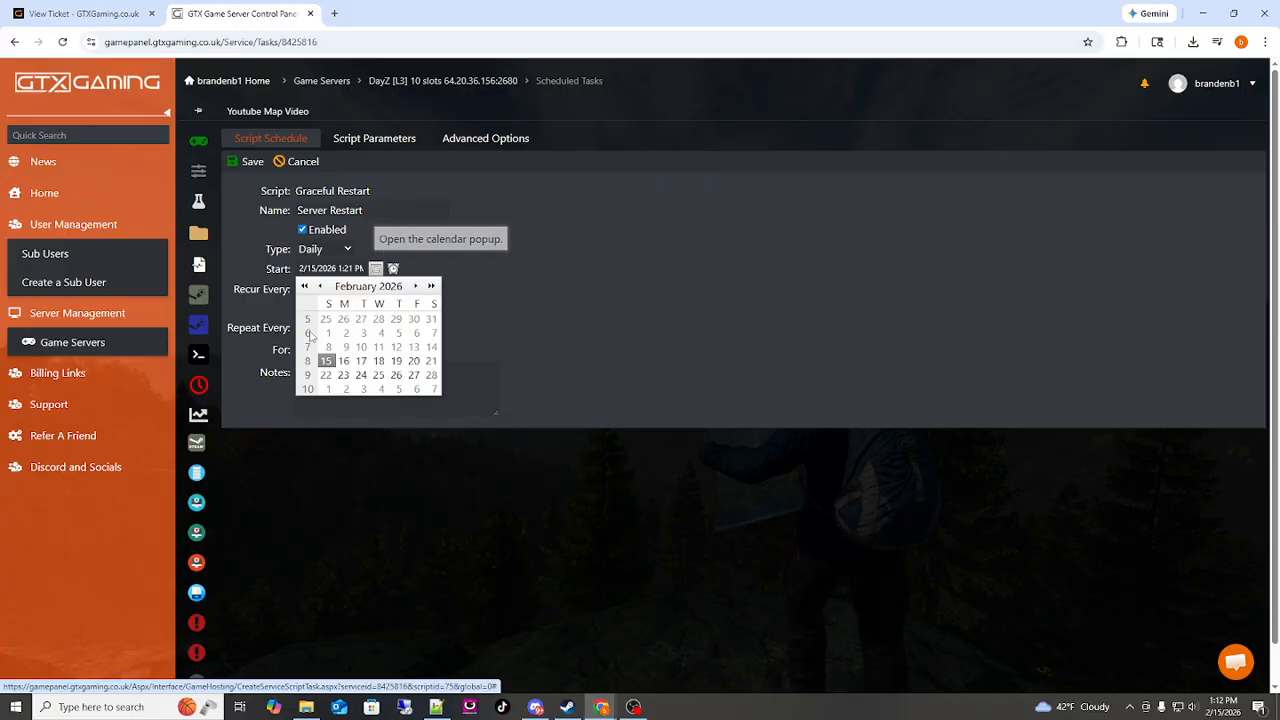
click(331, 360)
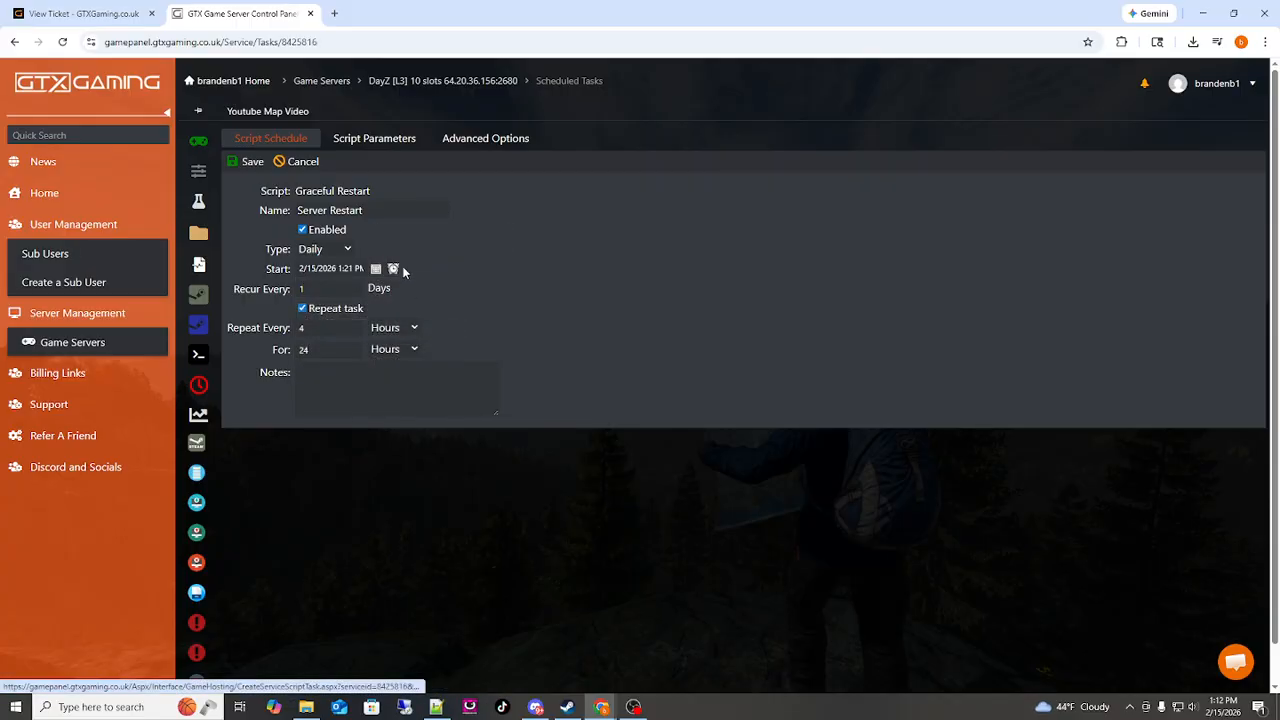
click(393, 269)
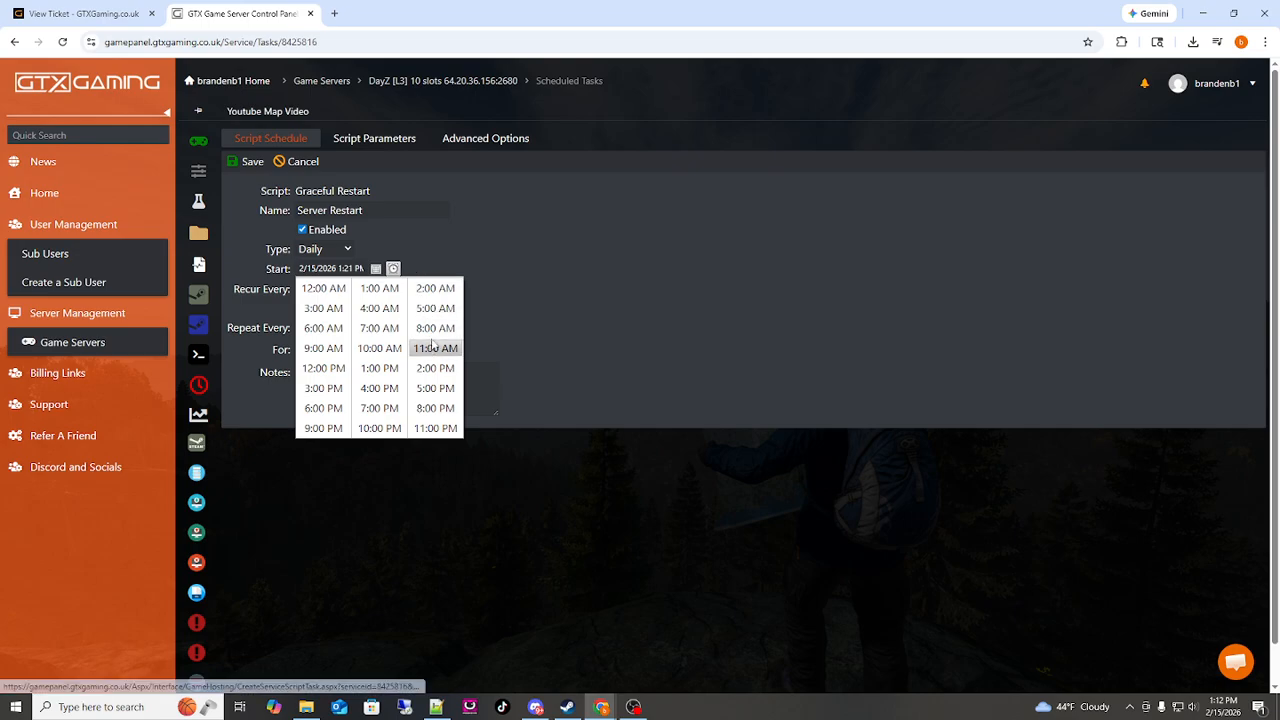
click(430, 369)
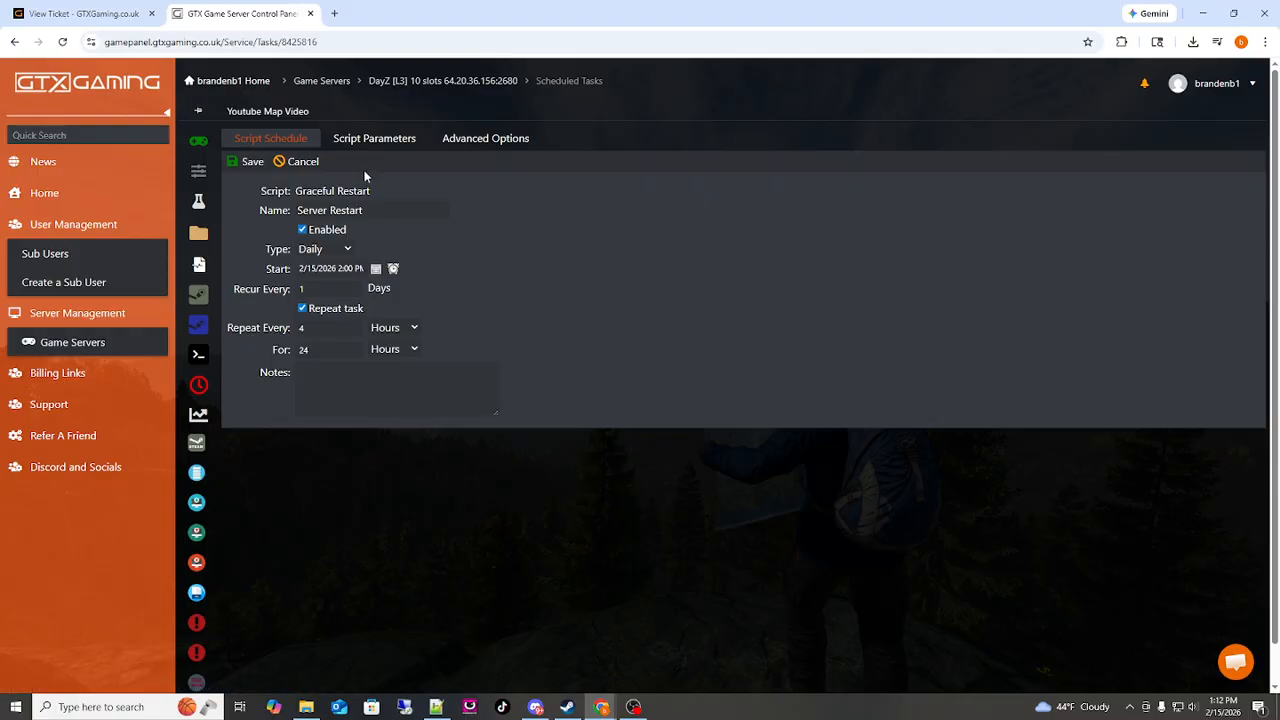
Review the restart warning messages and the connected-player options, and save the Server Restart task.
click(374, 142)
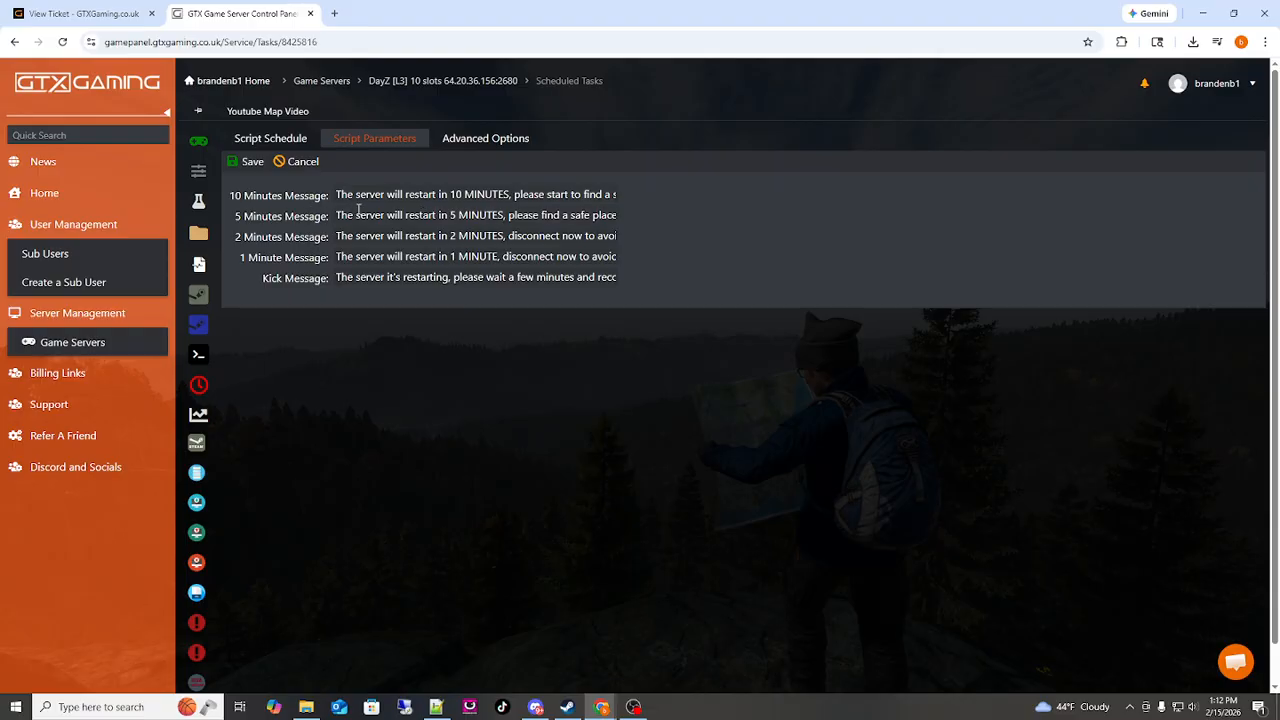
click(464, 138)
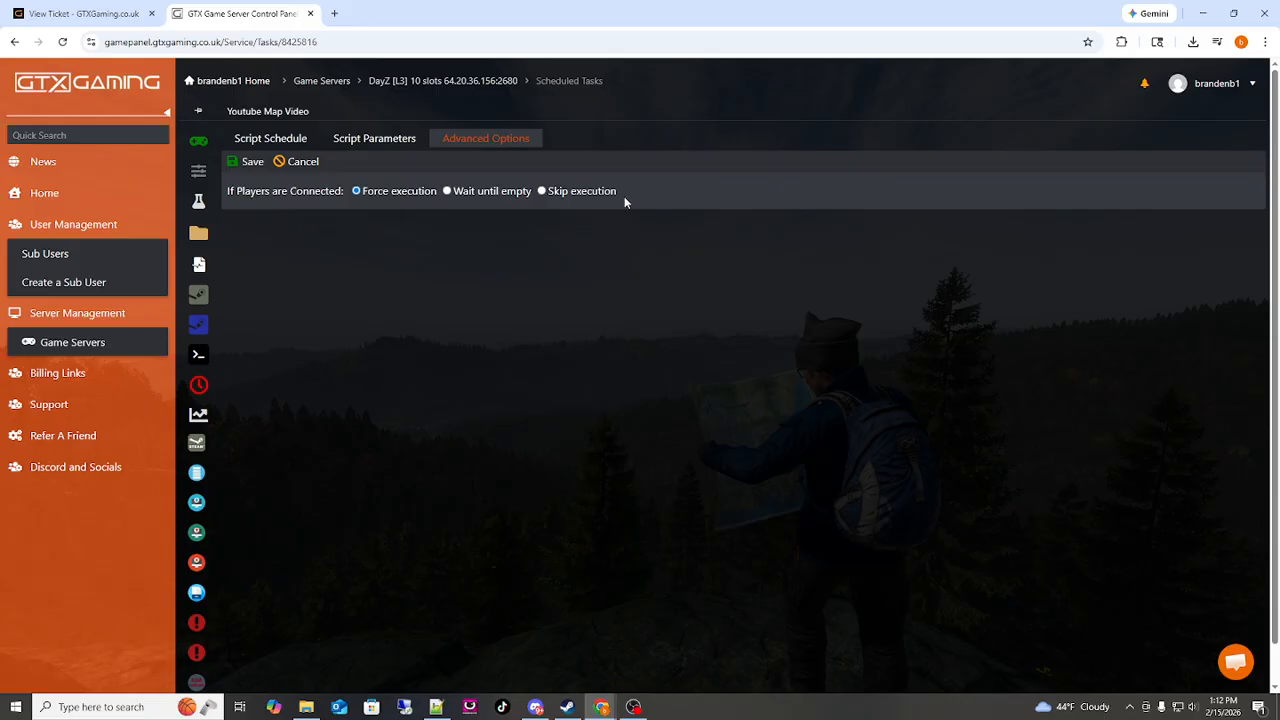
click(280, 141)
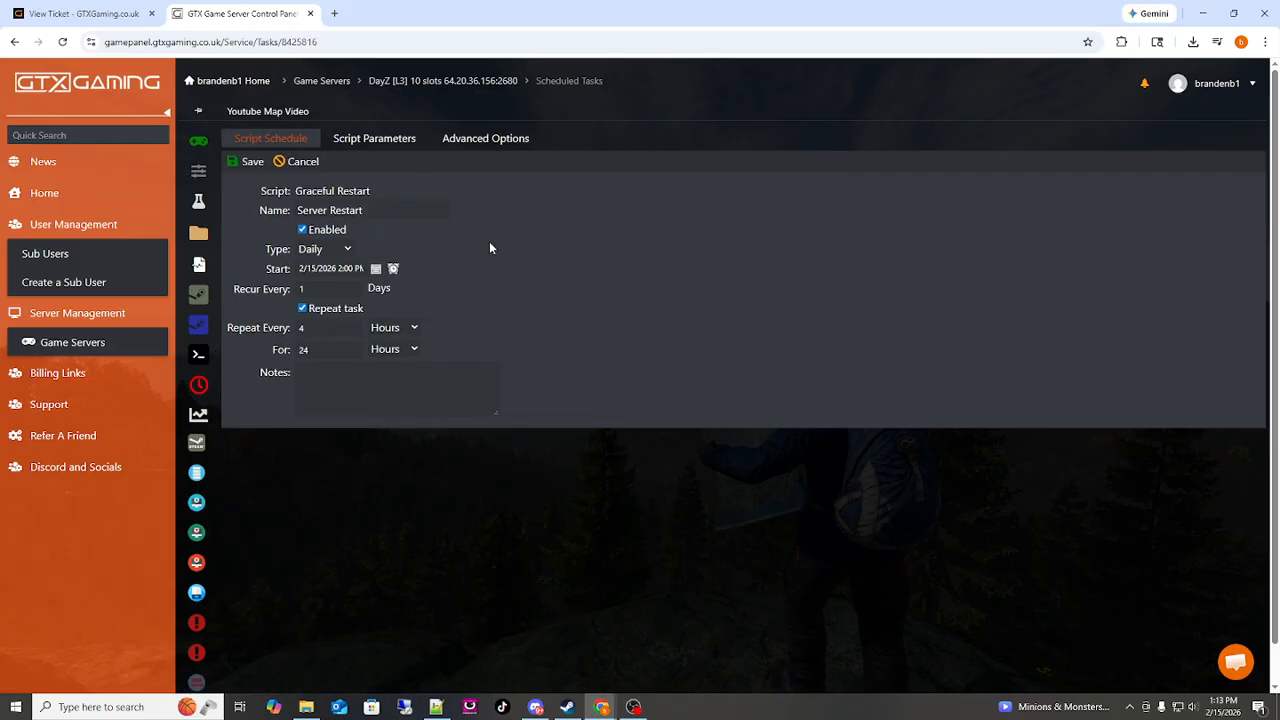
click(248, 163)
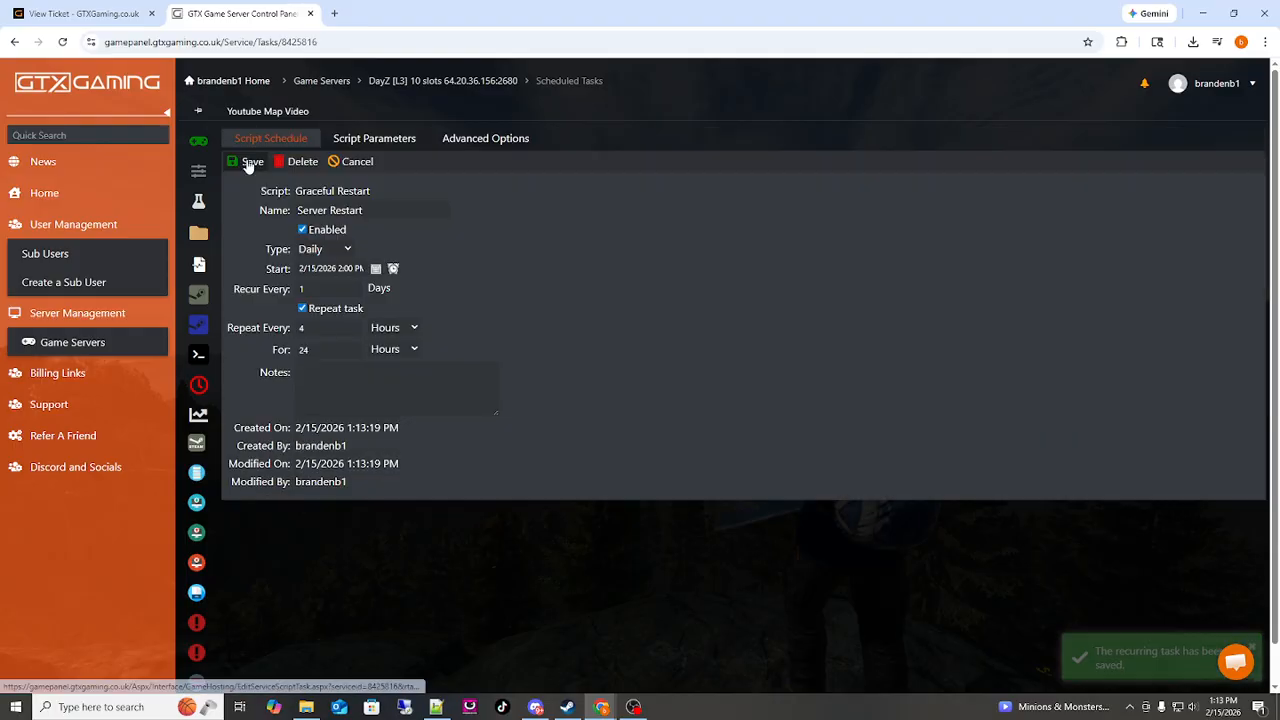
Return to the scheduled tasks and create a new Workshop Update task named Mod Update.
click(212, 390)
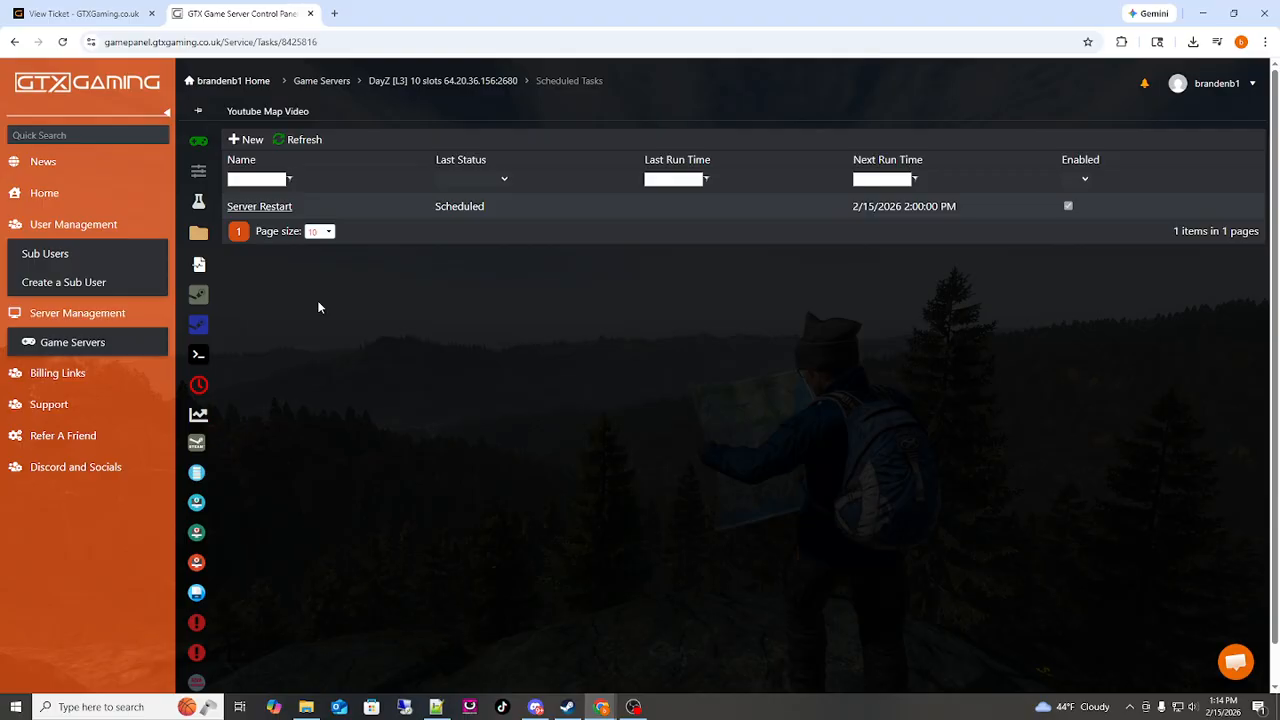
click(241, 141)
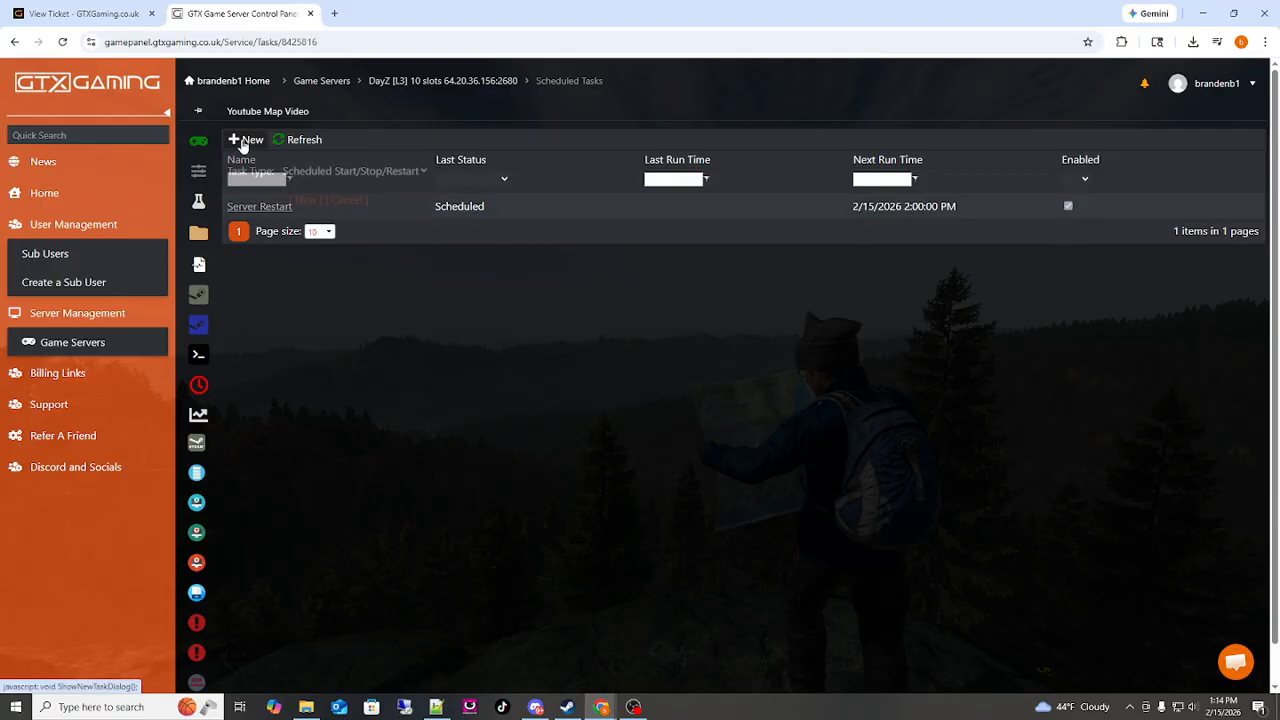
click(372, 172)
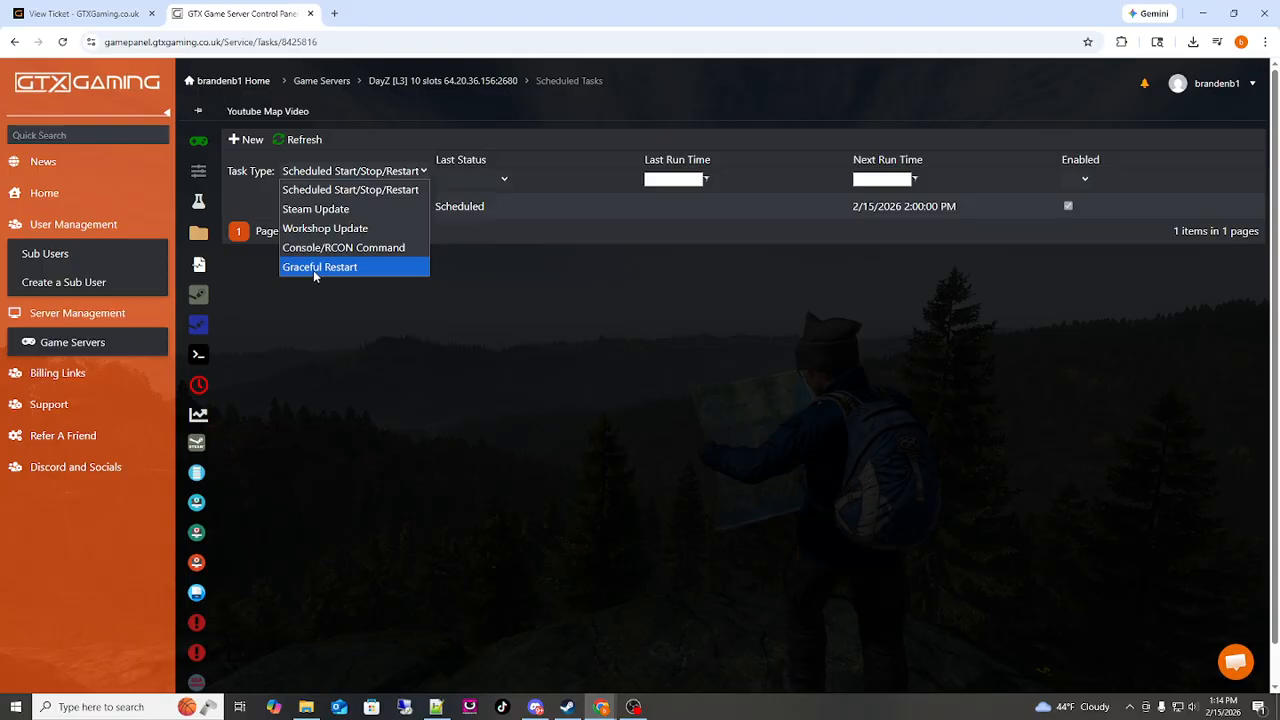
click(356, 229)
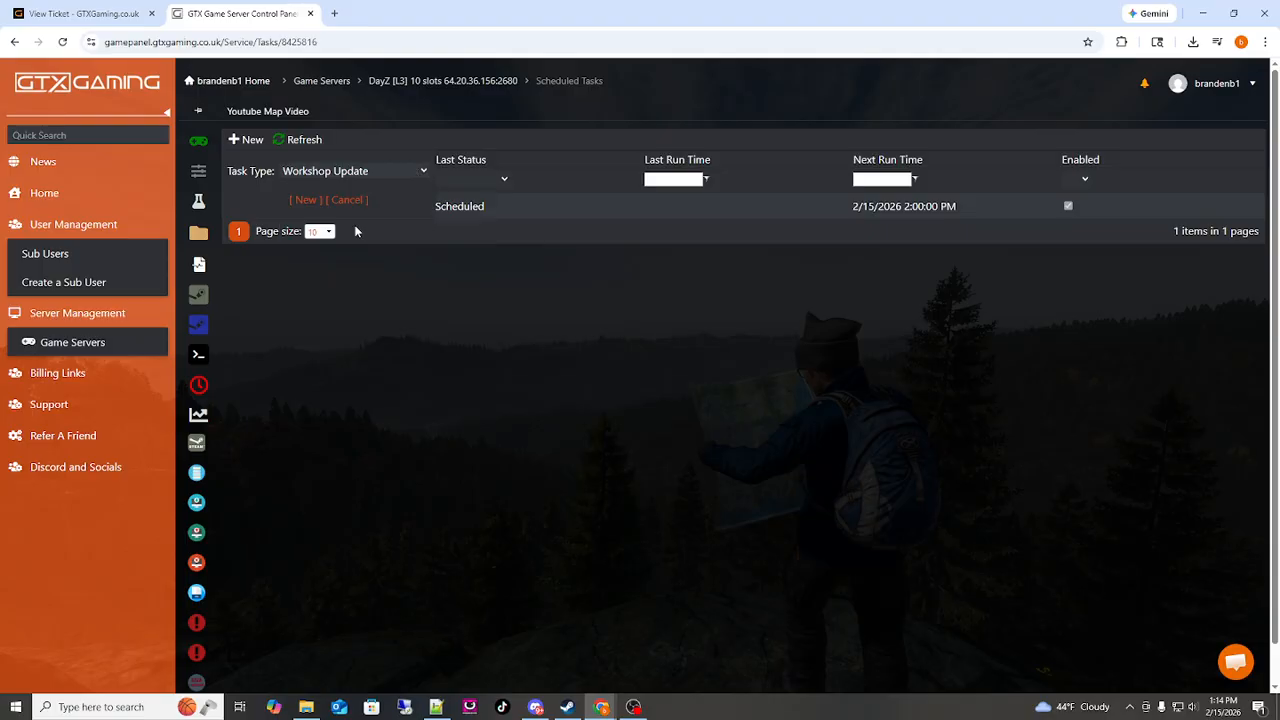
click(303, 201)
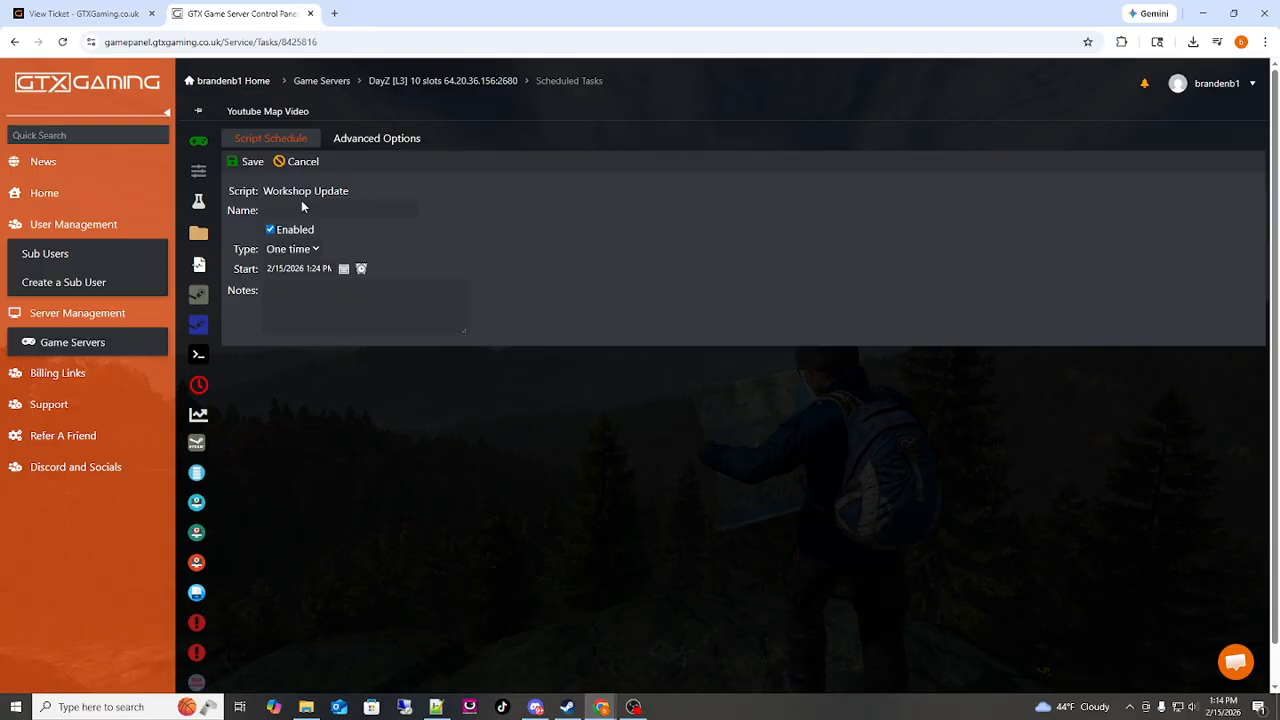
click(320, 210)
text(Mod Update)
Schedule the Mod Update task daily, repeating every 20 minutes for 24 hours.
click(315, 249)
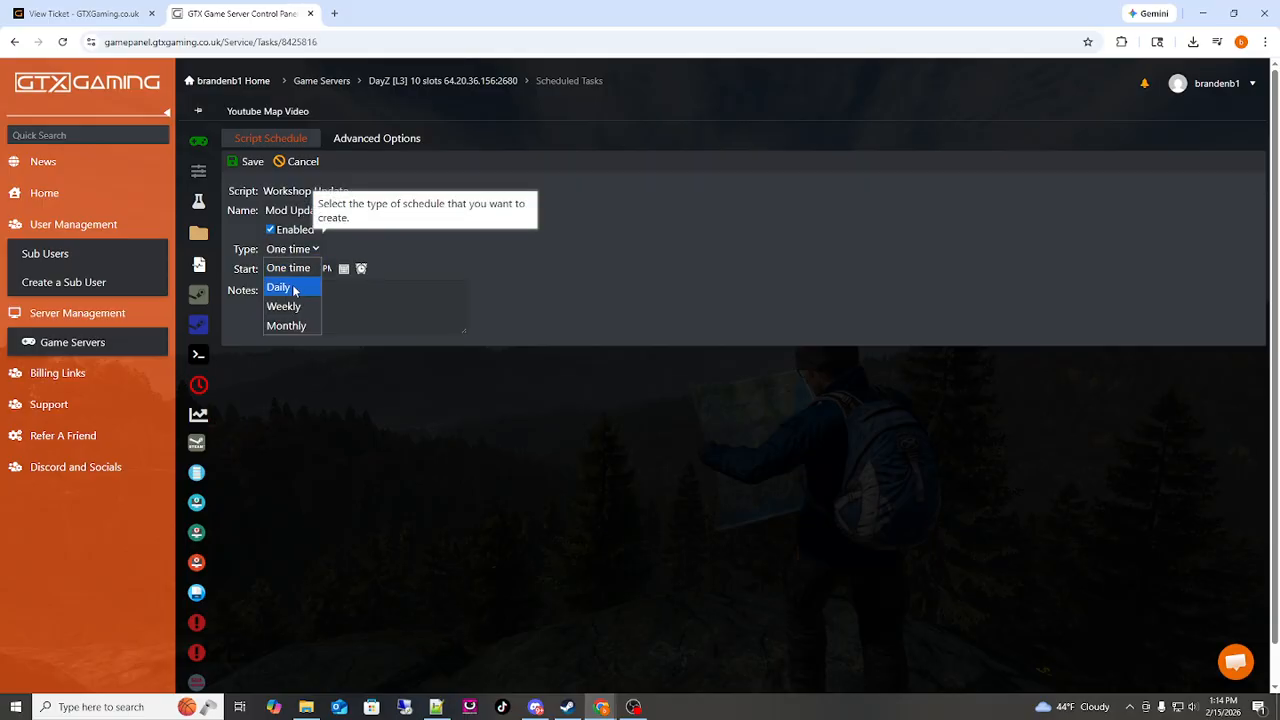
click(294, 288)
click(297, 309)
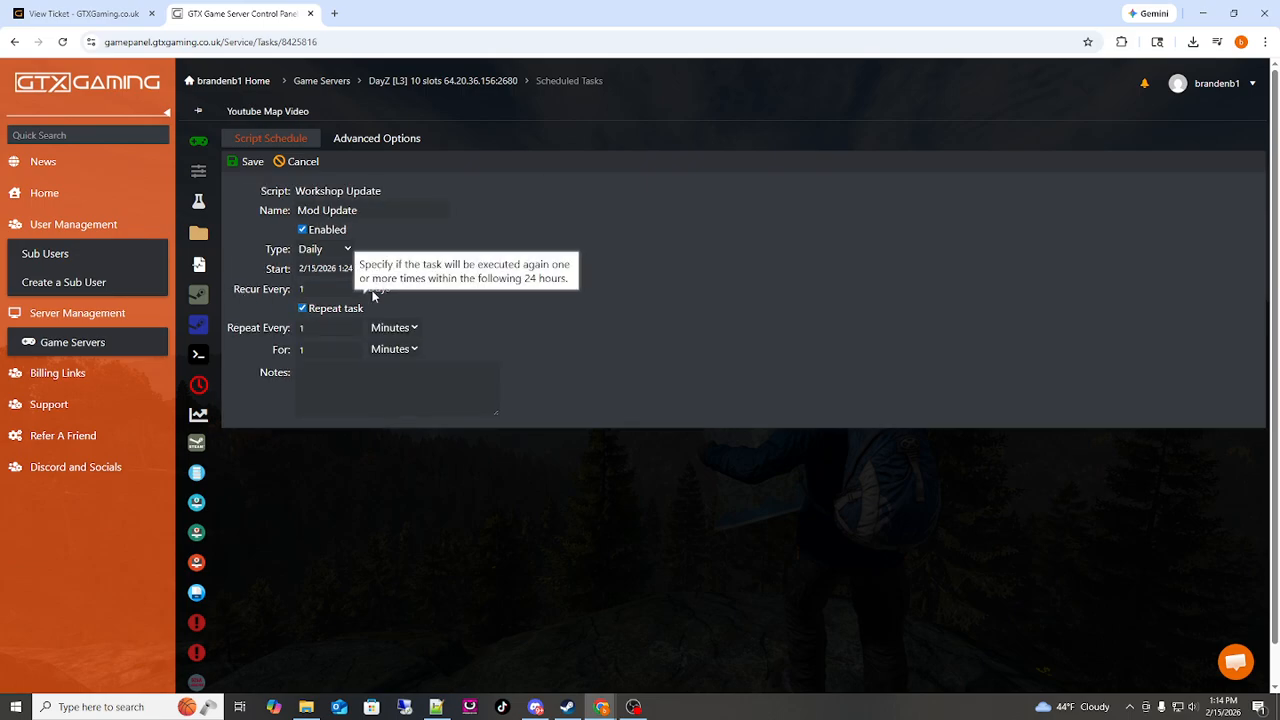
click(394, 328)
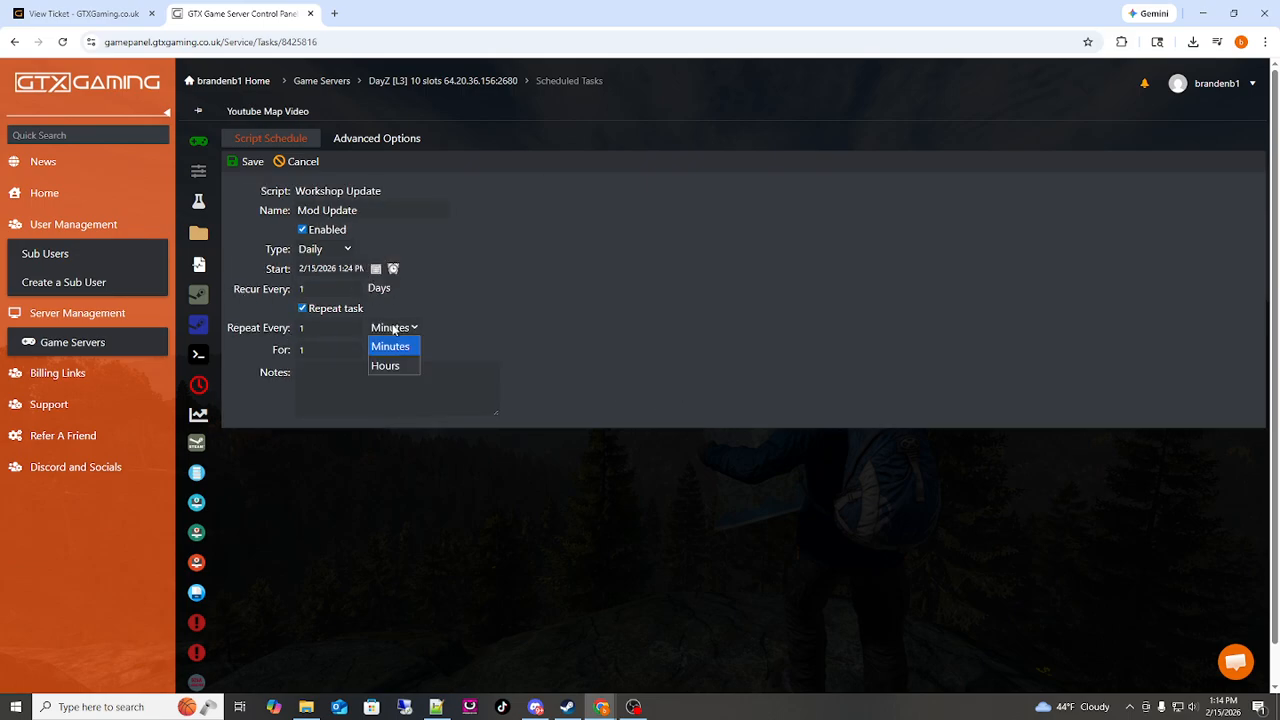
double_click(316, 330)
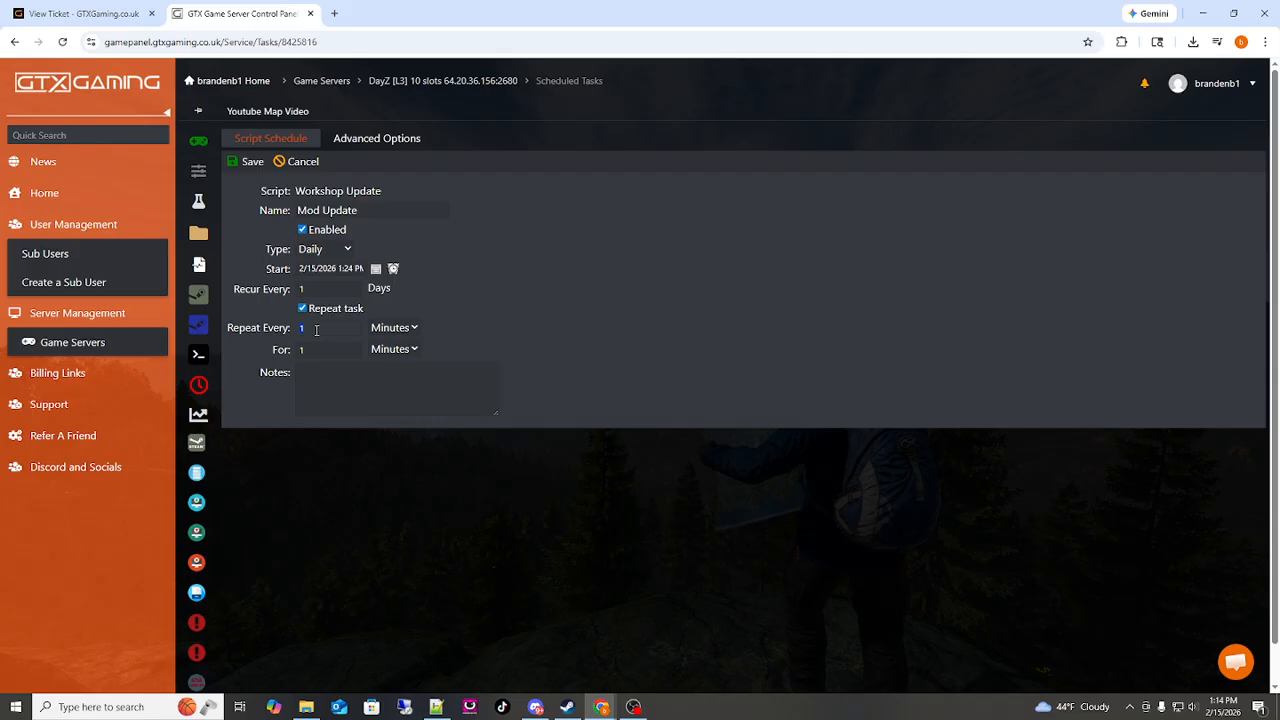
text(20)
double_click(317, 348)
text(24)
click(385, 349)
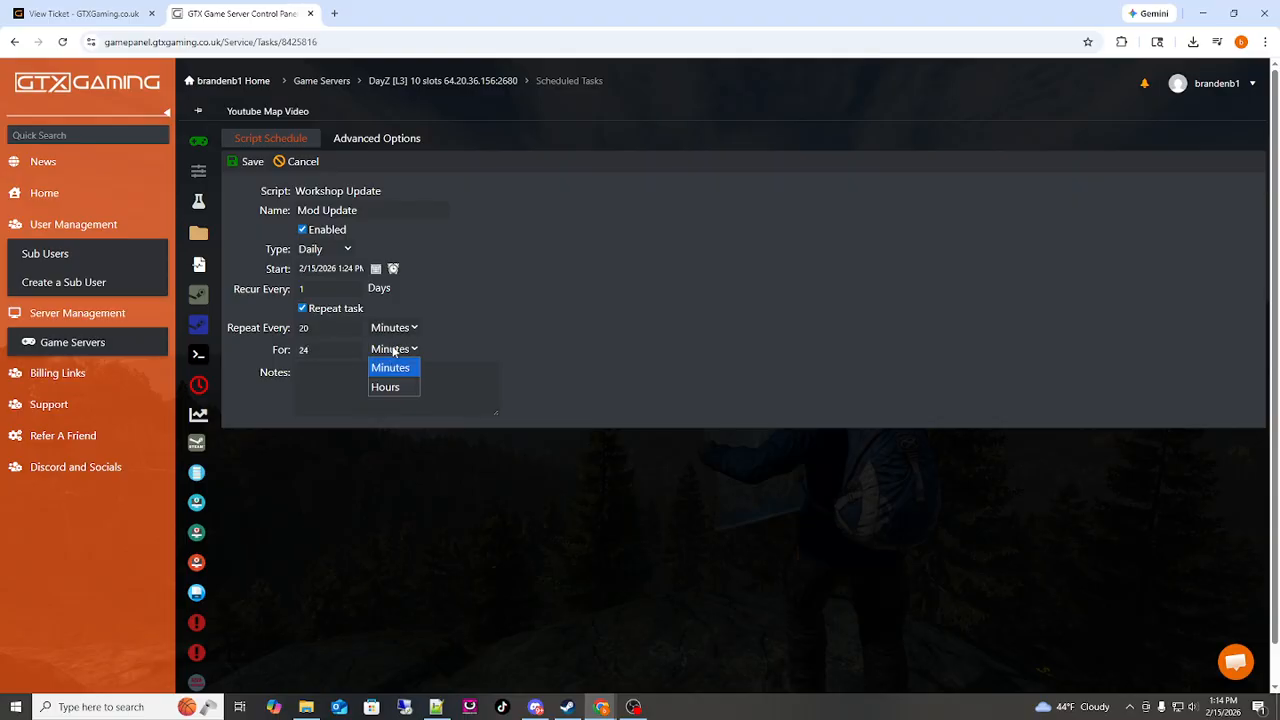
click(391, 385)
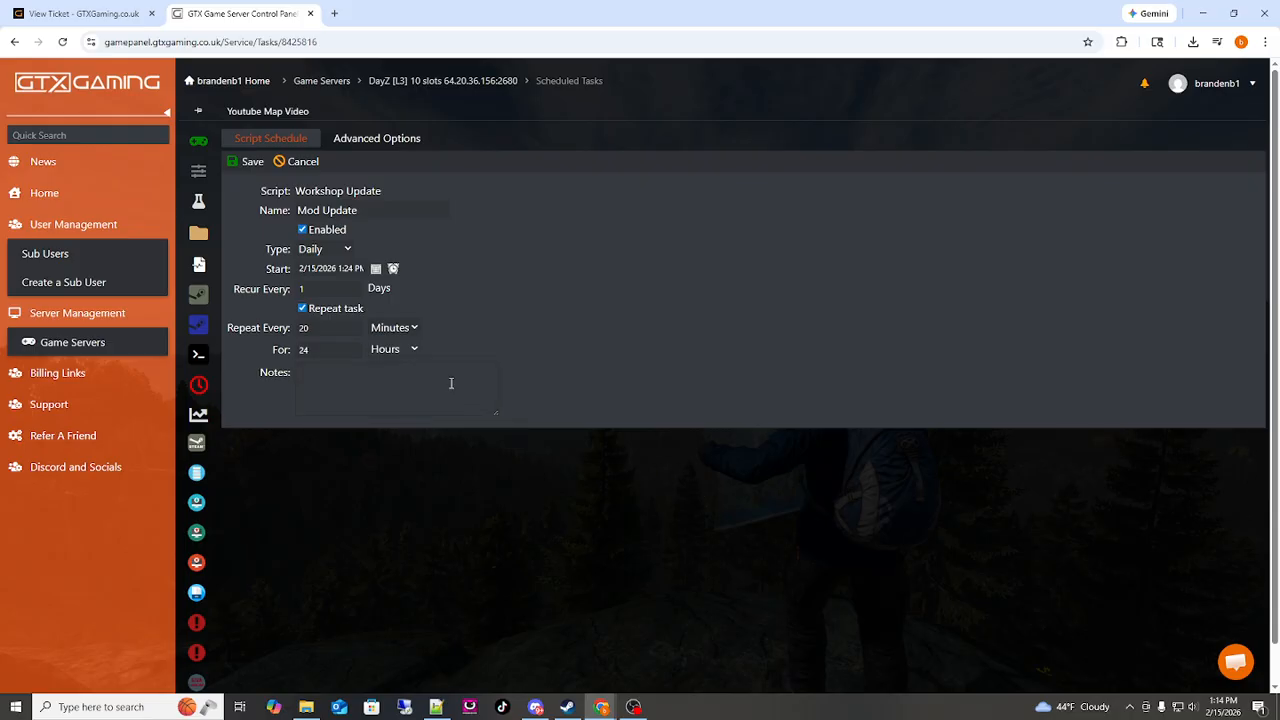
Review the Mod Update task's start times and advanced options, and save it before returning to the scheduled tasks list.
click(394, 271)
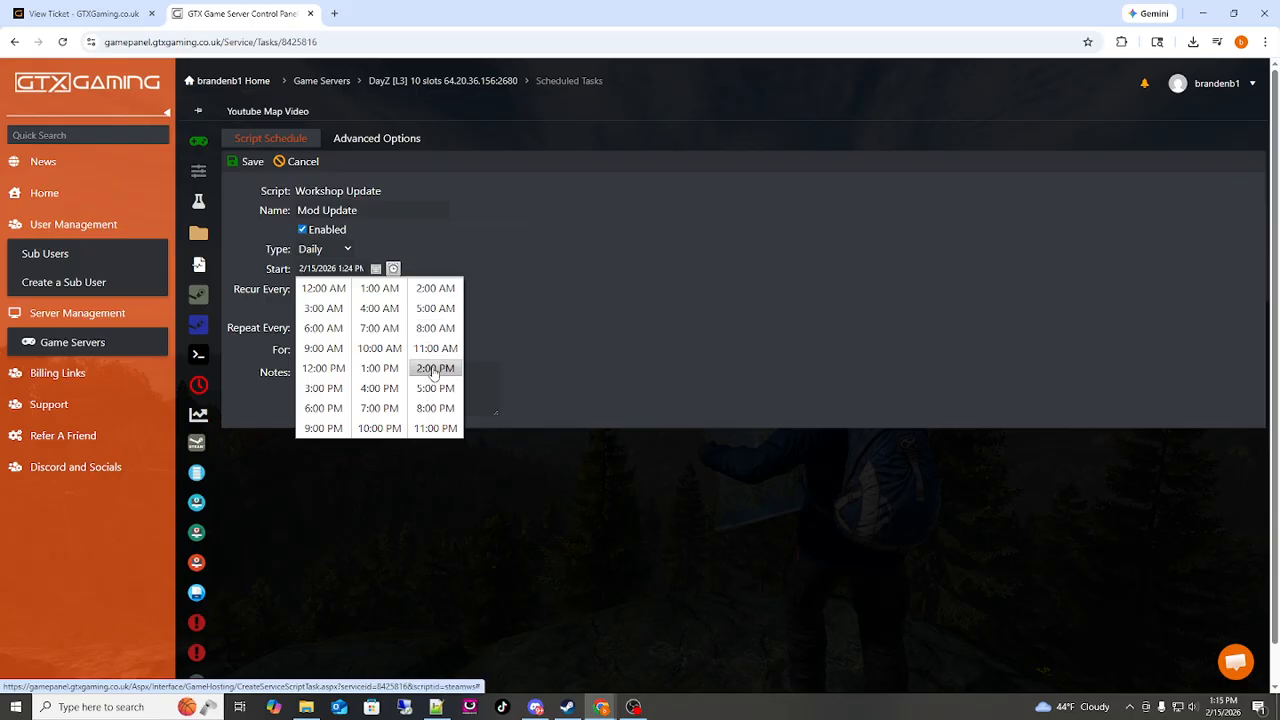
click(551, 192)
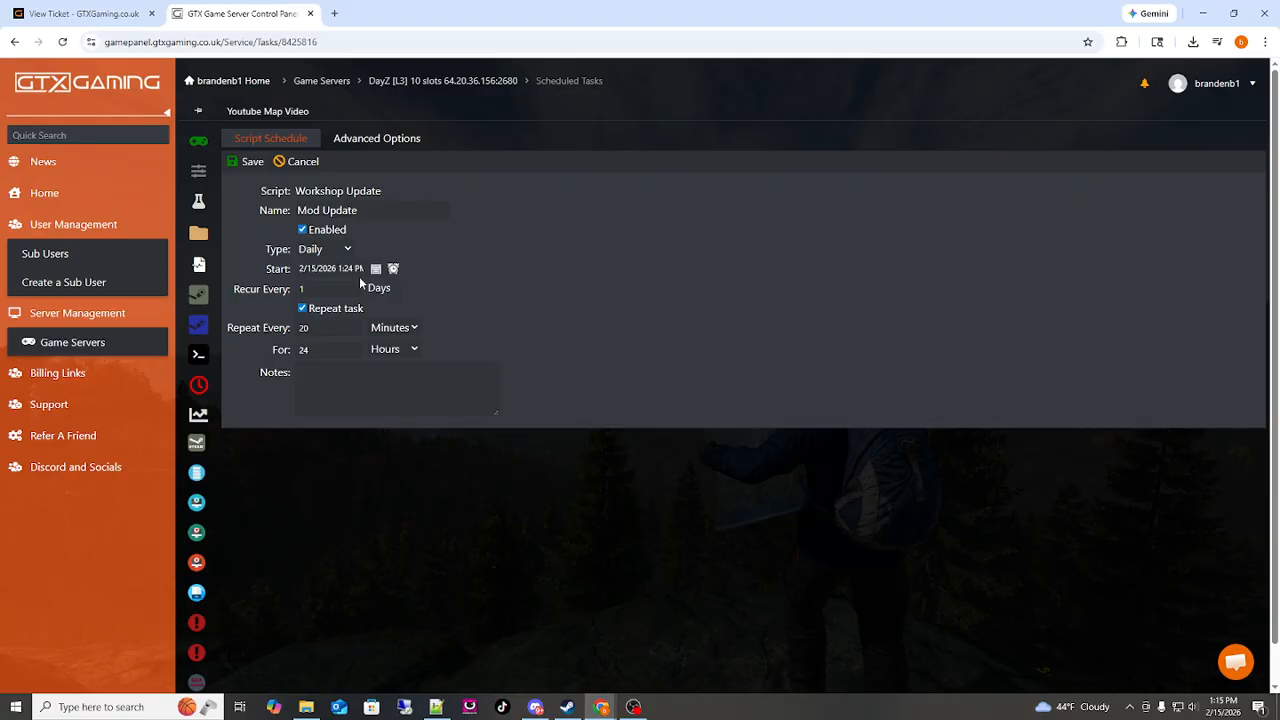
click(369, 140)
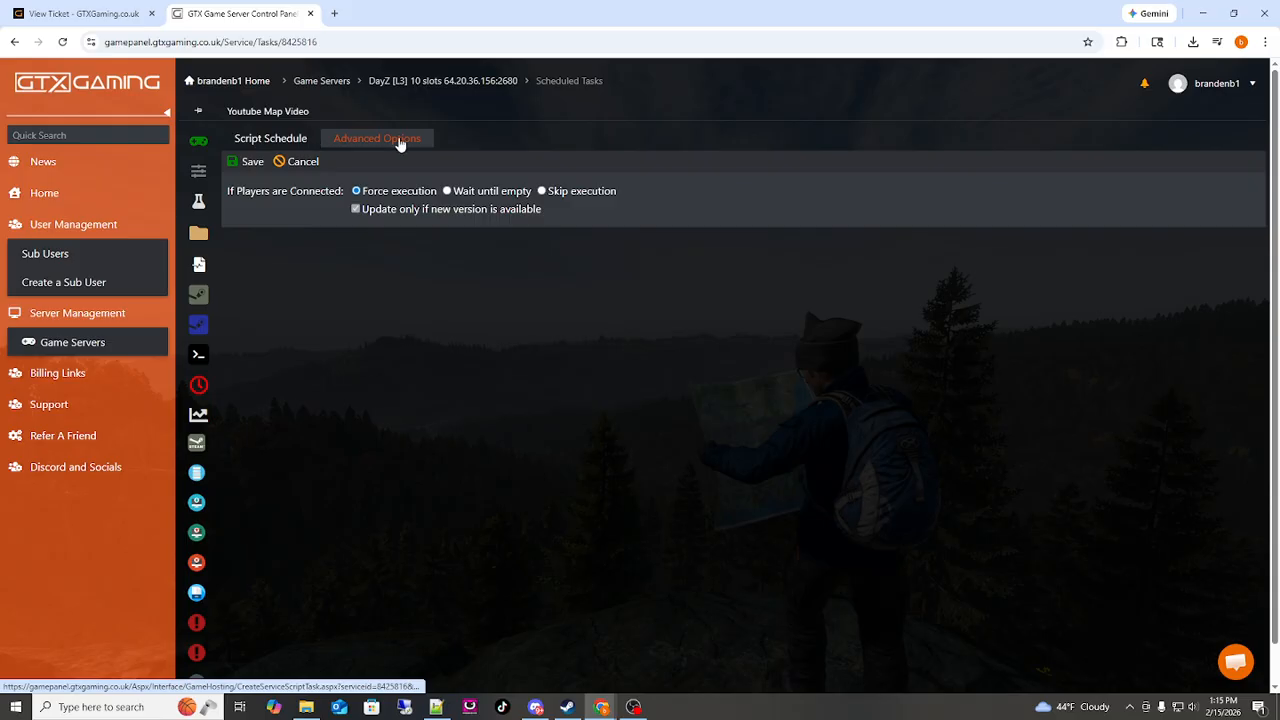
click(279, 141)
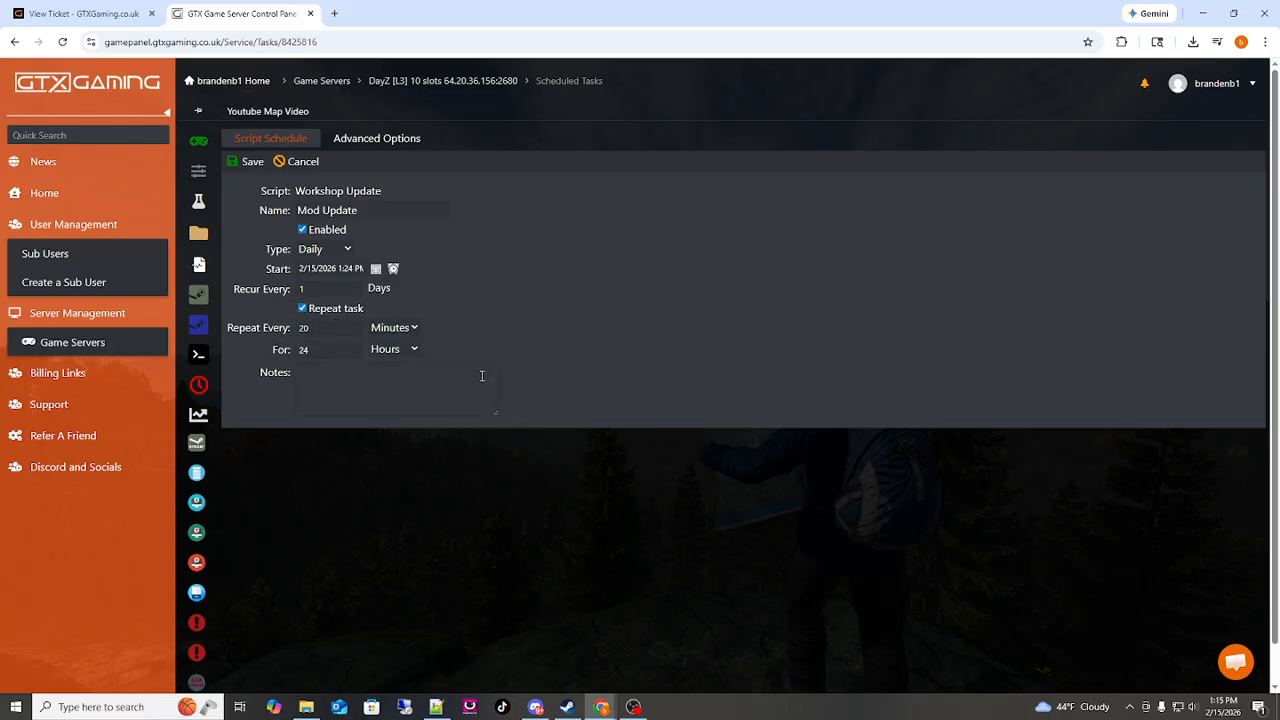
click(249, 162)
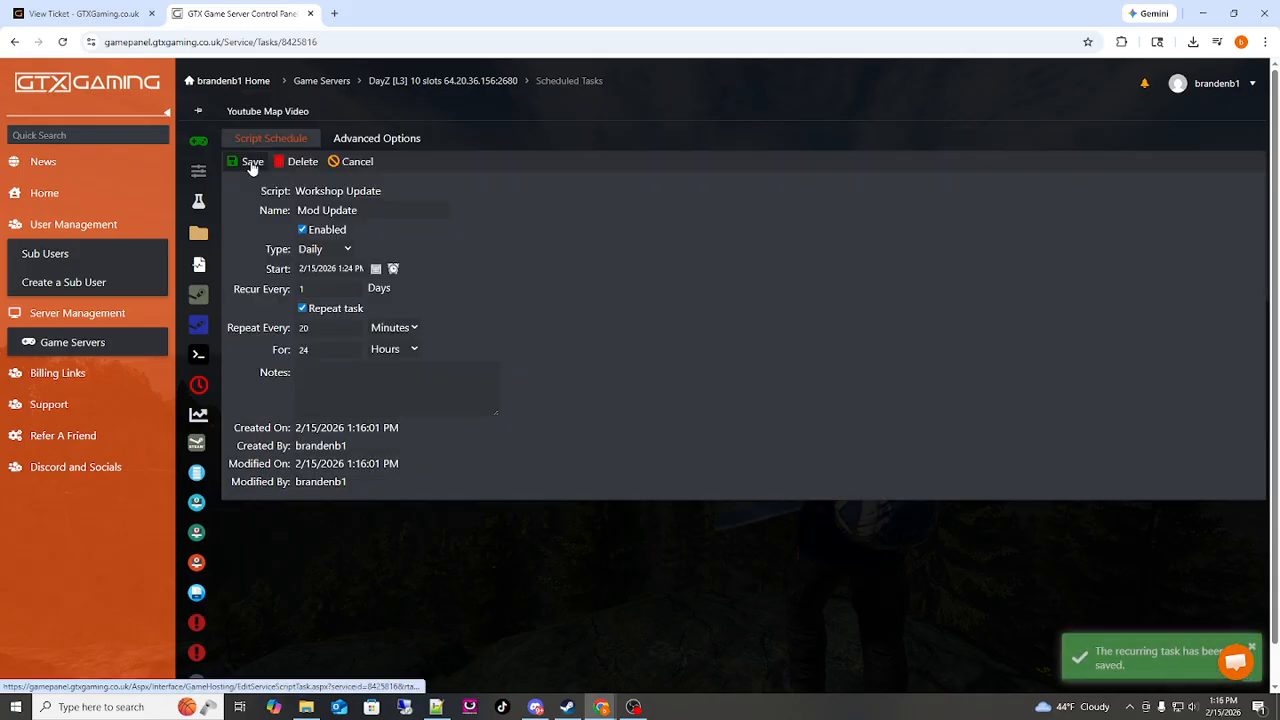
click(228, 386)
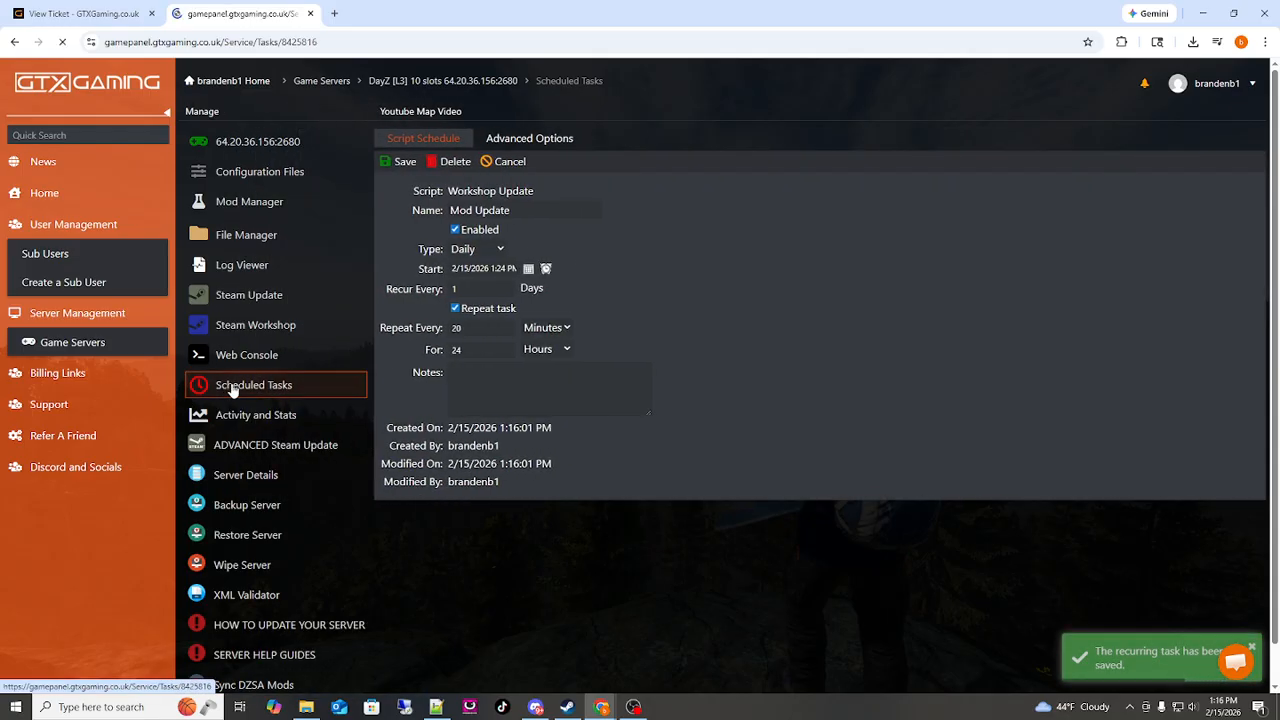